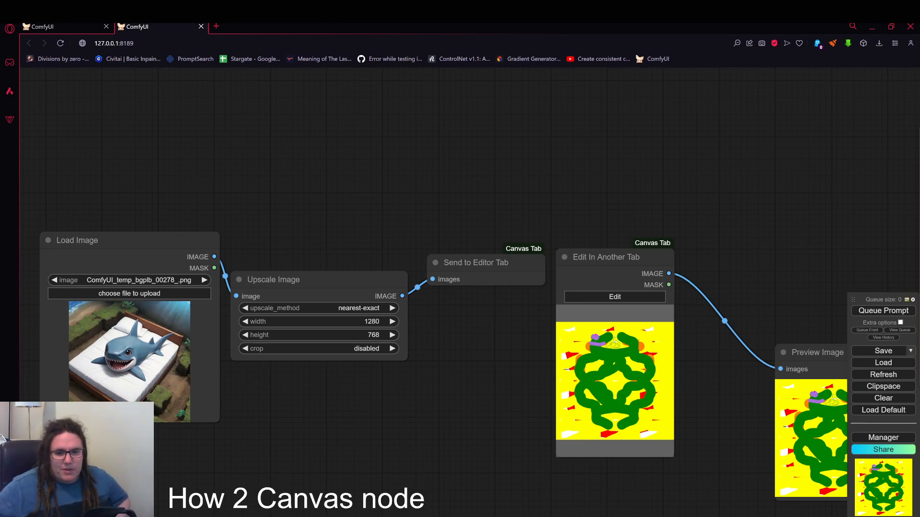
Move the Send to Editor Tab node up above the Upscale Image node.
{"action": "left_click_drag", "start_coordinate": [744, 279], "coordinate": [723, 254]}
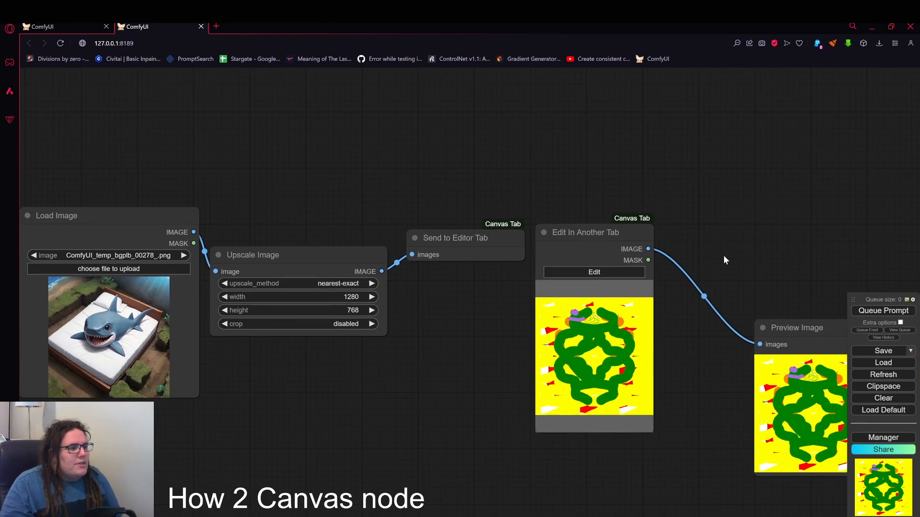
{"action": "left_click_drag", "start_coordinate": [420, 335], "coordinate": [495, 342]}
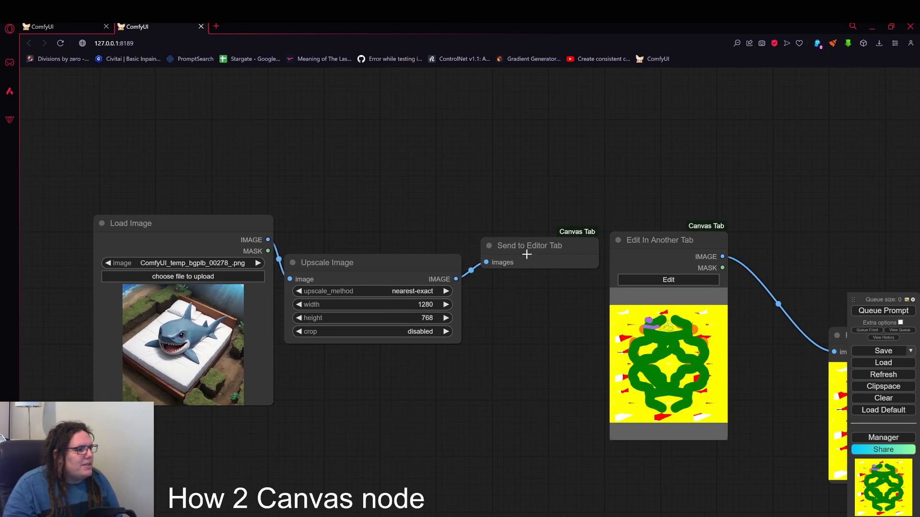
{"action": "left_click_drag", "start_coordinate": [524, 256], "coordinate": [344, 182]}
Search the available nodes for "canva".
{"action": "right_click", "coordinate": [511, 136]}
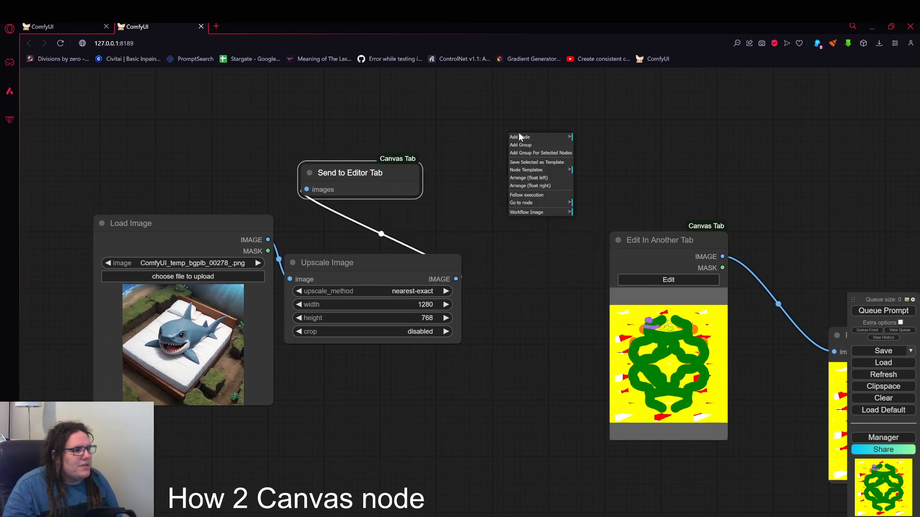
{"action": "double_click", "coordinate": [459, 134]}
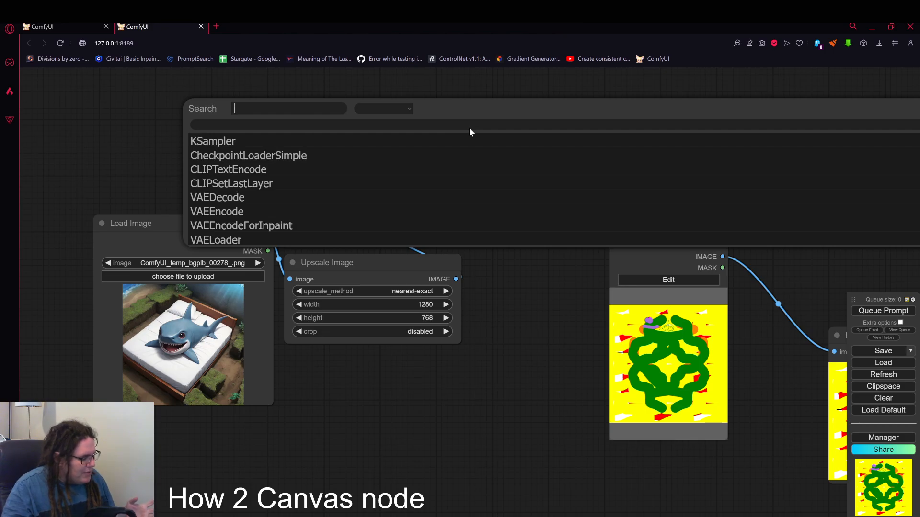
{"action": "type", "text": "canva"}
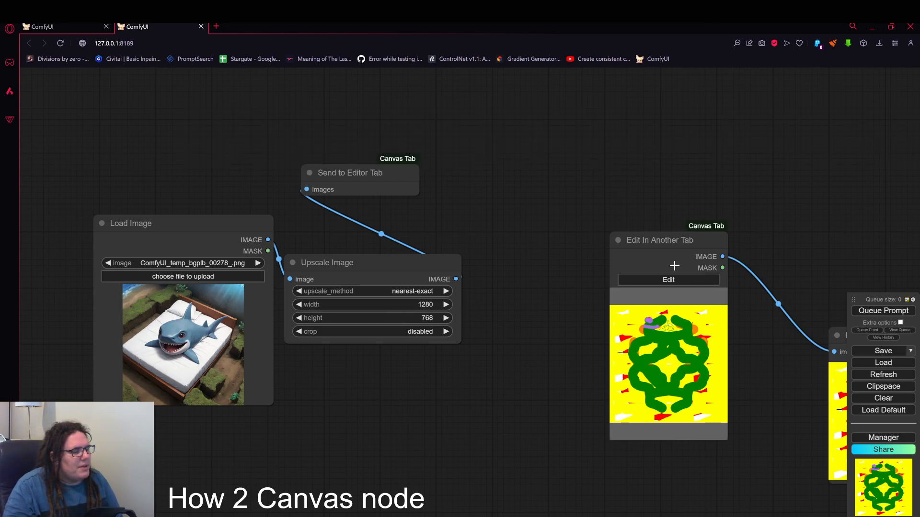
Reposition the Edit In Another Tab node between the Upscale Image and Preview Image nodes.
{"action": "left_click_drag", "start_coordinate": [674, 266], "coordinate": [583, 205]}
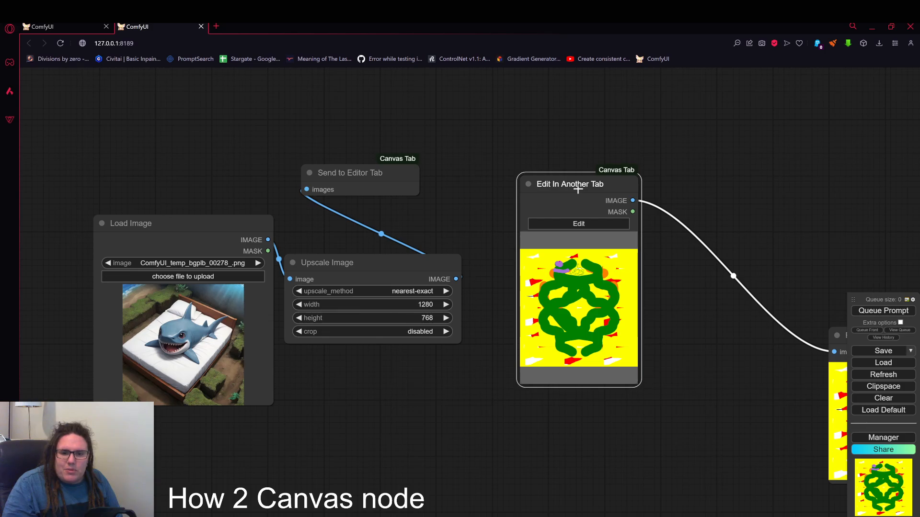
{"action": "left_click_drag", "start_coordinate": [566, 192], "coordinate": [689, 214]}
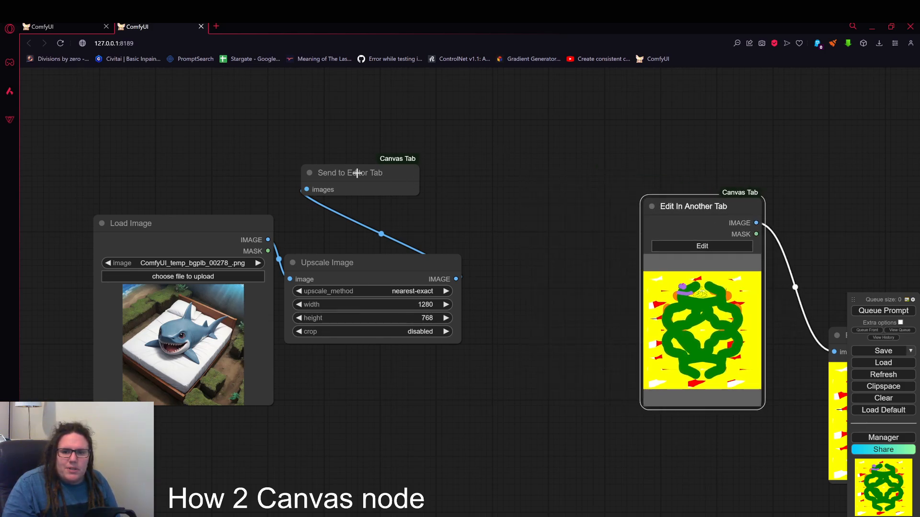
Look up the Edit In Another Tab and Send to Editor Tab nodes in the image category of addable nodes.
{"action": "right_click", "coordinate": [521, 149]}
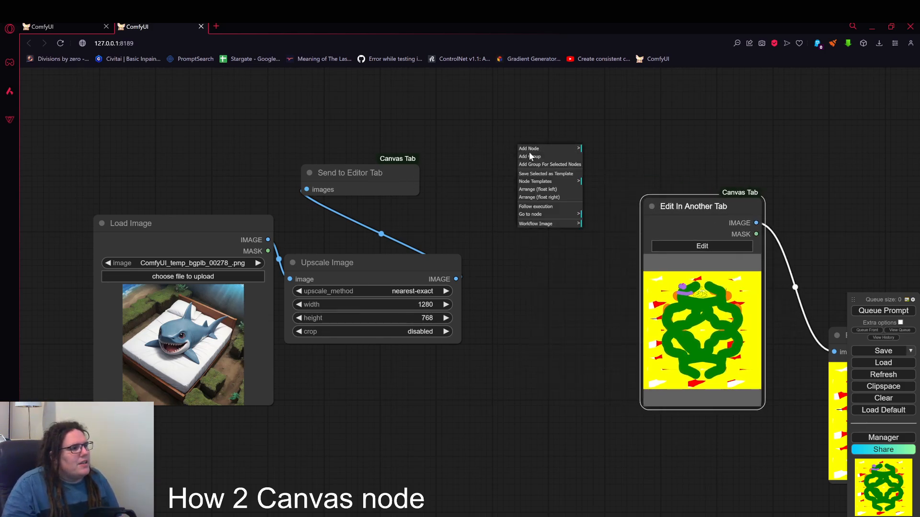
{"action": "left_click", "coordinate": [540, 150]}
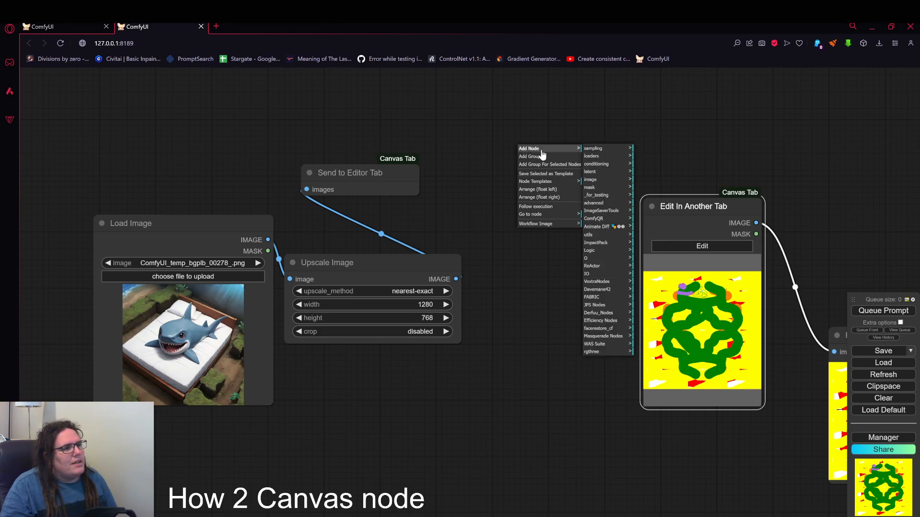
{"action": "left_click", "coordinate": [605, 181]}
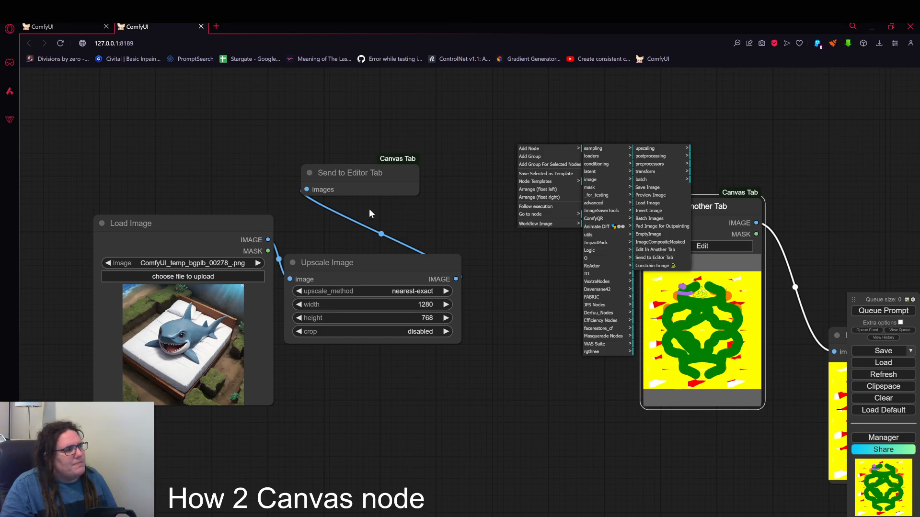
Place the Send to Editor Tab node next to Upscale Image and bring the Edit In Another Tab node beside it.
{"action": "left_click_drag", "start_coordinate": [373, 176], "coordinate": [501, 205]}
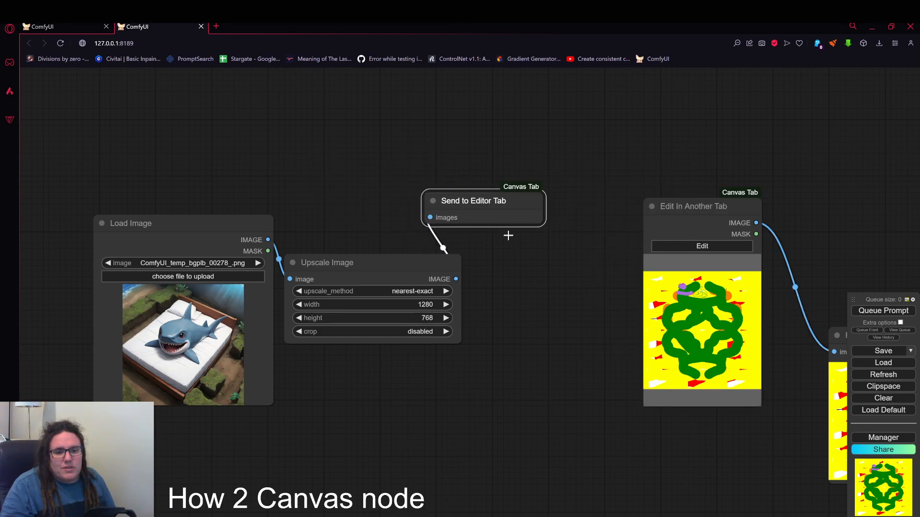
{"action": "left_click_drag", "start_coordinate": [722, 210], "coordinate": [653, 188]}
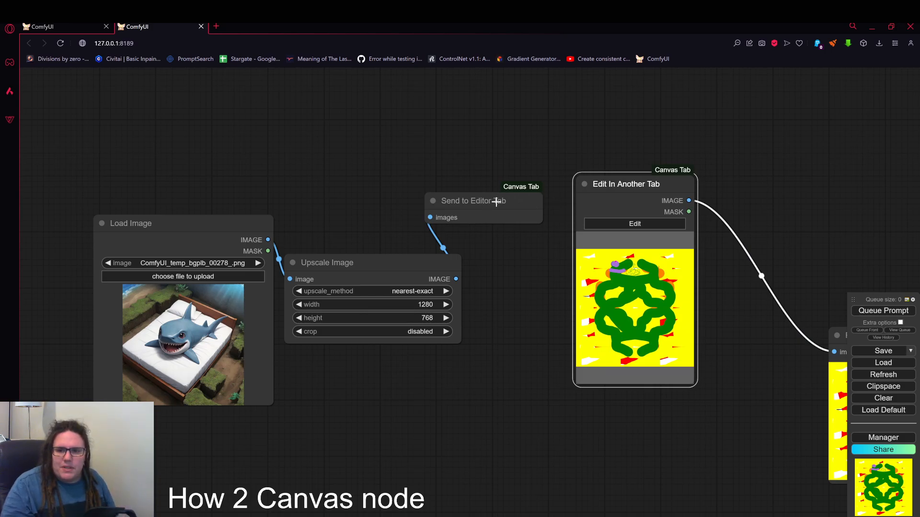
{"action": "left_click_drag", "start_coordinate": [614, 191], "coordinate": [610, 202]}
Shift the Load Image node away from the others and place the Upscale Image node between it and Send to Editor Tab.
{"action": "left_click_drag", "start_coordinate": [415, 262], "coordinate": [413, 281]}
{"action": "left_click_drag", "start_coordinate": [146, 225], "coordinate": [90, 213]}
{"action": "left_click_drag", "start_coordinate": [339, 277], "coordinate": [300, 177]}
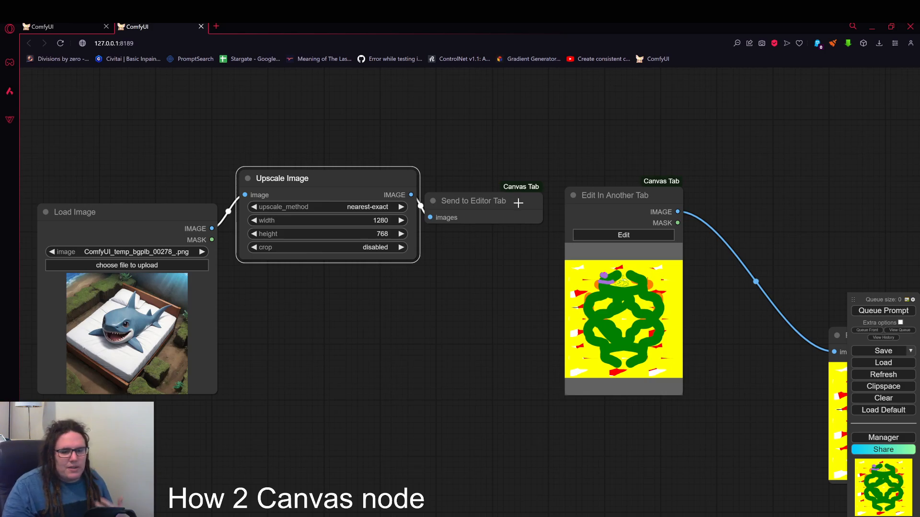
Move the Send to Editor Tab node above Upscale Image and the Edit In Another Tab node above Preview Image.
{"action": "left_click_drag", "start_coordinate": [611, 198], "coordinate": [594, 254]}
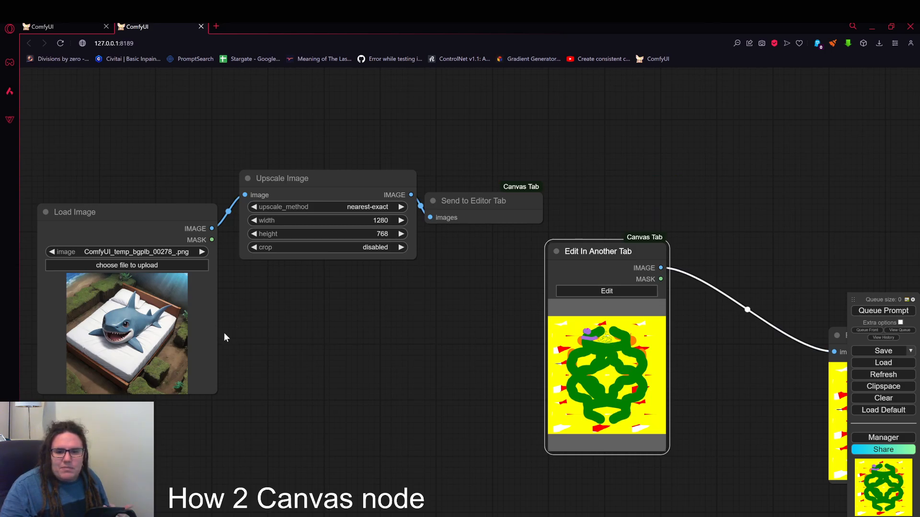
{"action": "mouse_move", "coordinate": [599, 240]}
{"action": "left_mouse_down"}
{"action": "mouse_move", "coordinate": [560, 246]}
{"action": "mouse_move", "coordinate": [605, 222]}
{"action": "left_mouse_up"}
{"action": "left_click", "coordinate": [481, 197]}
{"action": "left_click_drag", "start_coordinate": [481, 197], "coordinate": [355, 129]}
{"action": "left_click_drag", "start_coordinate": [587, 235], "coordinate": [736, 123]}
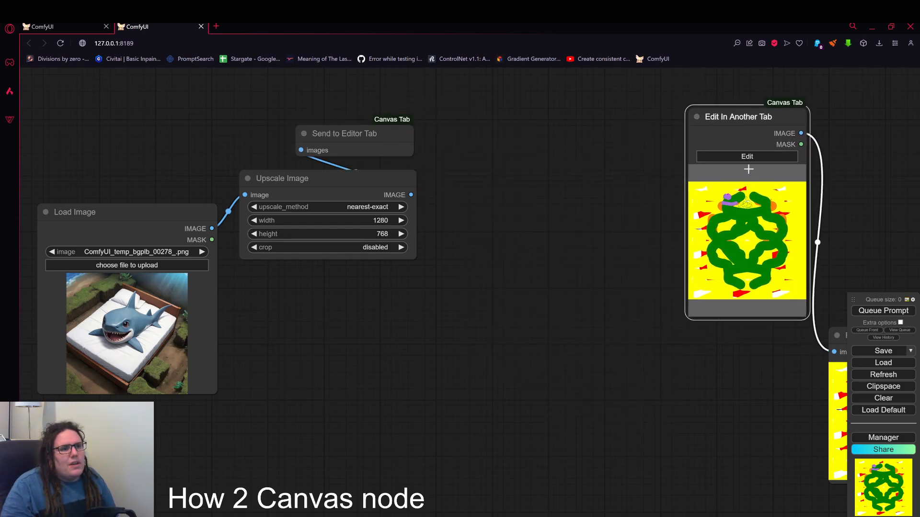
Open the canvas editor from the Edit In Another Tab node and position its window over the workflow.
{"action": "left_click_drag", "start_coordinate": [630, 197], "coordinate": [542, 204]}
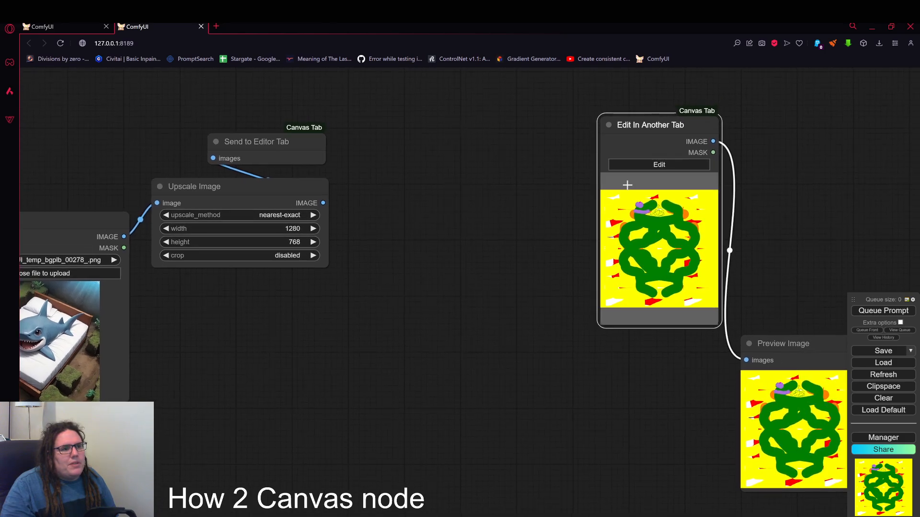
{"action": "left_click", "coordinate": [654, 162]}
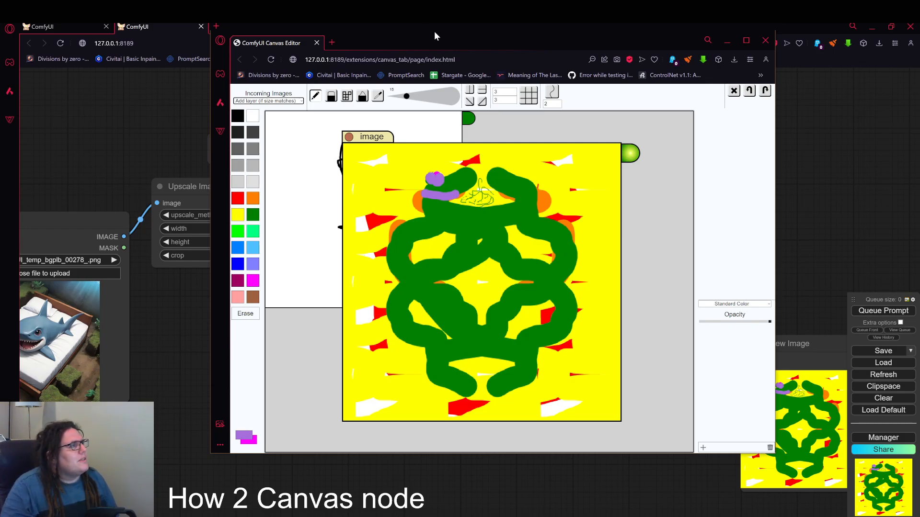
{"action": "left_click", "coordinate": [481, 23]}
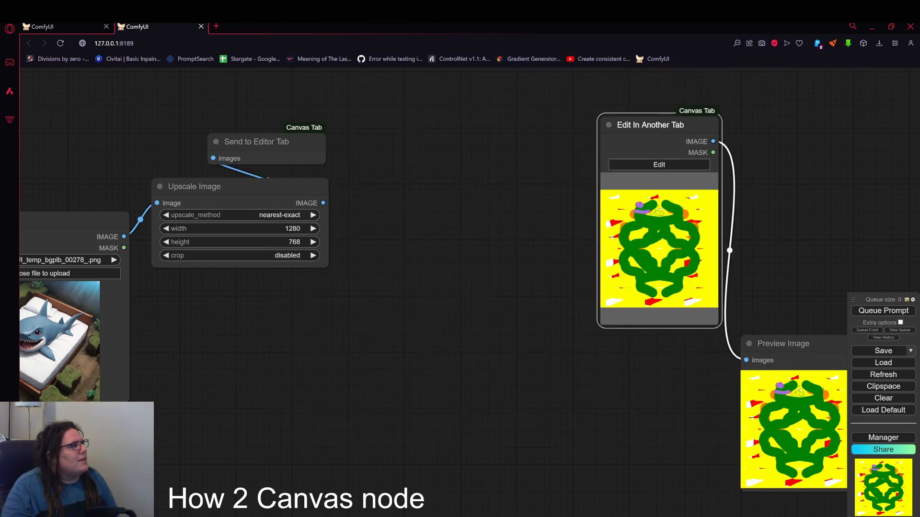
{"action": "key", "text": "alt+Tab"}
{"action": "left_click_drag", "start_coordinate": [544, 24], "coordinate": [470, 29]}
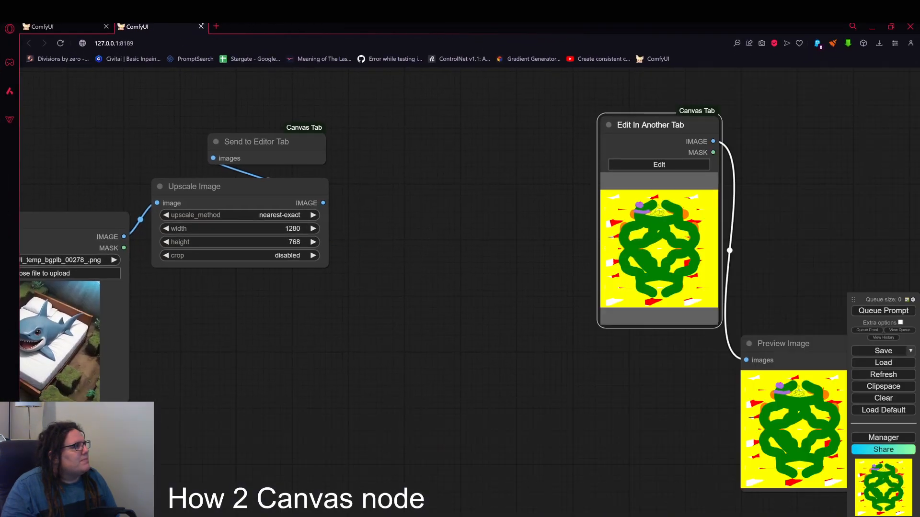
{"action": "key", "text": "alt+Tab"}
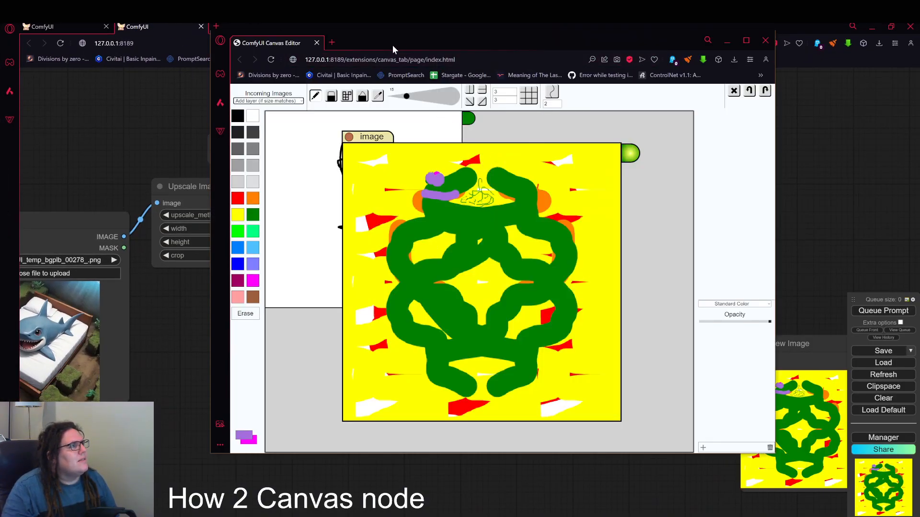
{"action": "left_click_drag", "start_coordinate": [392, 45], "coordinate": [398, 81]}
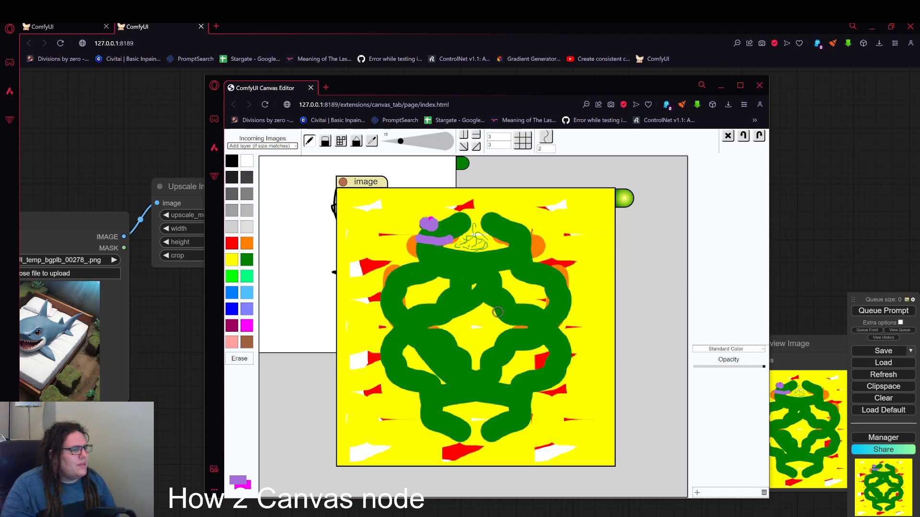
Try moving the yellow image around the editor workspace and scaling it up and down.
{"action": "mouse_move", "coordinate": [479, 326]}
{"action": "left_mouse_down"}
{"action": "mouse_move", "coordinate": [467, 320]}
{"action": "mouse_move", "coordinate": [529, 352]}
{"action": "mouse_move", "coordinate": [426, 336]}
{"action": "mouse_move", "coordinate": [373, 281]}
{"action": "mouse_move", "coordinate": [377, 409]}
{"action": "mouse_move", "coordinate": [442, 375]}
{"action": "mouse_move", "coordinate": [516, 263]}
{"action": "mouse_move", "coordinate": [467, 347]}
{"action": "mouse_move", "coordinate": [466, 311]}
{"action": "mouse_move", "coordinate": [424, 252]}
{"action": "mouse_move", "coordinate": [530, 315]}
{"action": "mouse_move", "coordinate": [418, 331]}
{"action": "mouse_move", "coordinate": [458, 305]}
{"action": "mouse_move", "coordinate": [478, 272]}
{"action": "mouse_move", "coordinate": [503, 292]}
{"action": "mouse_move", "coordinate": [354, 158]}
{"action": "mouse_move", "coordinate": [412, 326]}
{"action": "mouse_move", "coordinate": [495, 301]}
{"action": "mouse_move", "coordinate": [481, 286]}
{"action": "left_mouse_up"}
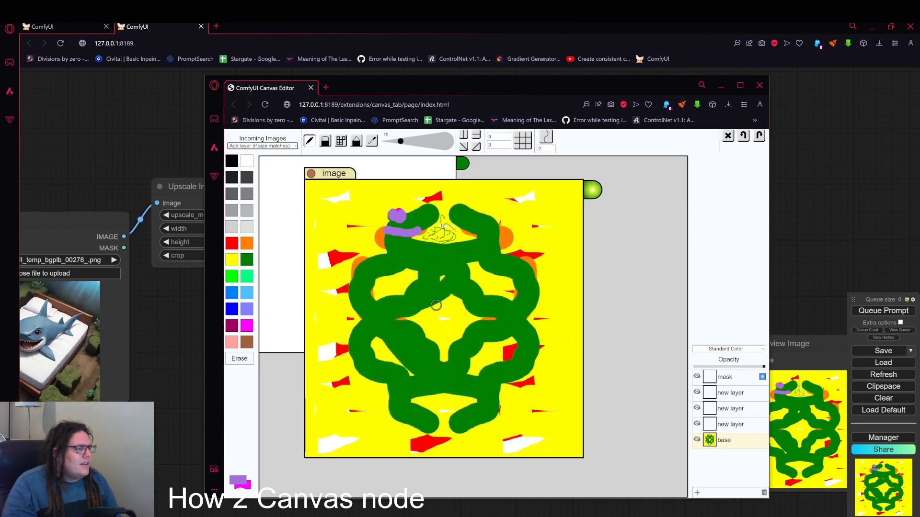
{"action": "scroll", "coordinate": [444, 308], "scroll_direction": "down", "scroll_amount": 5}
{"action": "scroll", "coordinate": [445, 310], "scroll_direction": "up", "scroll_amount": 9}
{"action": "scroll", "coordinate": [445, 311], "scroll_direction": "down", "scroll_amount": 9}
{"action": "scroll", "coordinate": [445, 309], "scroll_direction": "up", "scroll_amount": 5}
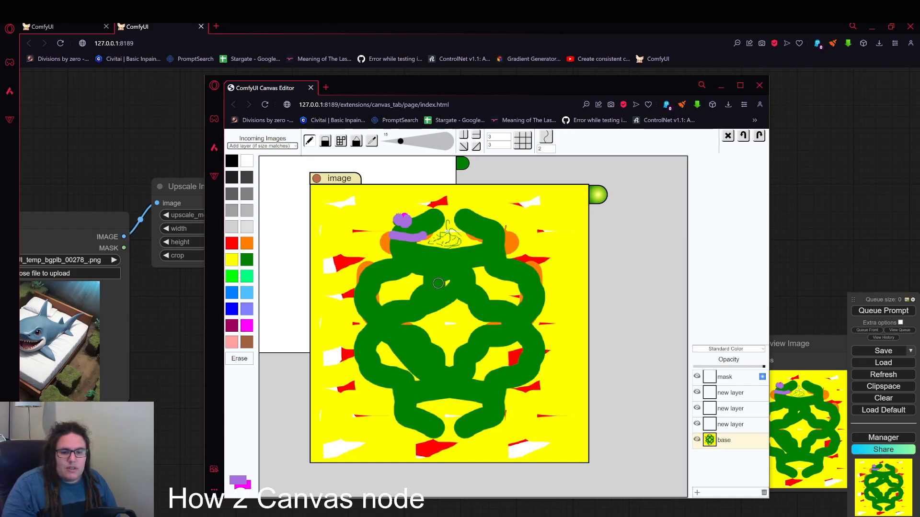
{"action": "mouse_move", "coordinate": [449, 277]}
{"action": "left_mouse_down"}
{"action": "mouse_move", "coordinate": [413, 259]}
{"action": "mouse_move", "coordinate": [434, 286]}
{"action": "left_mouse_up"}
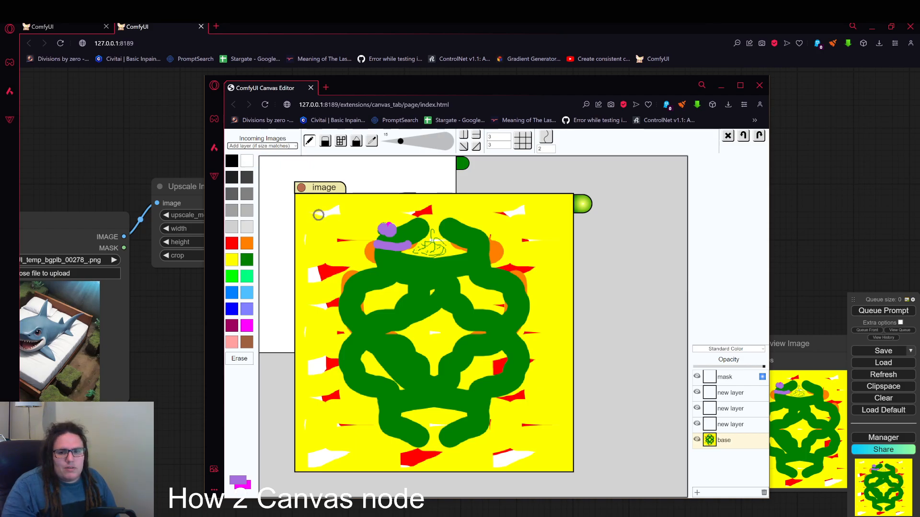
Examine the yellow image up close at its different corners by zooming in and out.
{"action": "scroll", "coordinate": [318, 215], "scroll_direction": "up", "scroll_amount": 6}
{"action": "scroll", "coordinate": [318, 215], "scroll_direction": "down", "scroll_amount": 5}
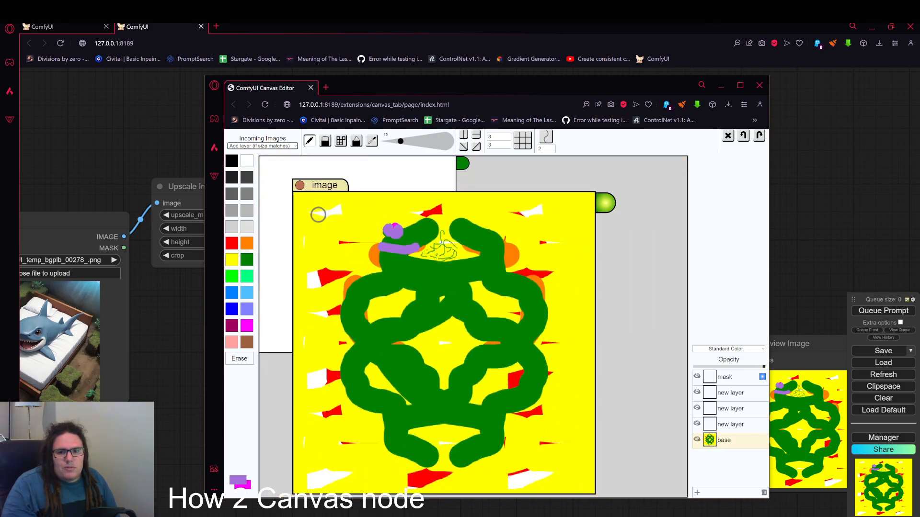
{"action": "scroll", "coordinate": [318, 214], "scroll_direction": "up", "scroll_amount": 5}
{"action": "scroll", "coordinate": [318, 215], "scroll_direction": "down", "scroll_amount": 5}
{"action": "scroll", "coordinate": [318, 211], "scroll_direction": "up", "scroll_amount": 4}
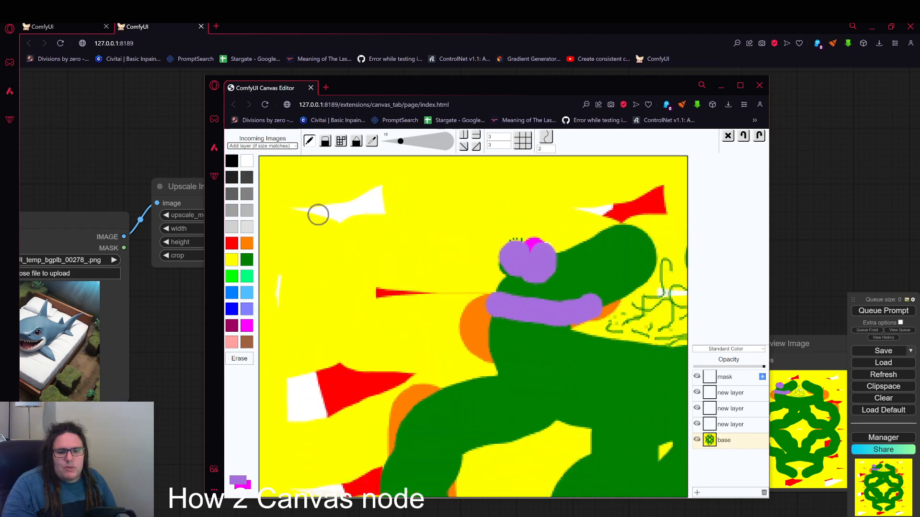
{"action": "scroll", "coordinate": [318, 212], "scroll_direction": "down", "scroll_amount": 4}
{"action": "scroll", "coordinate": [522, 213], "scroll_direction": "up", "scroll_amount": 5}
{"action": "scroll", "coordinate": [546, 215], "scroll_direction": "down", "scroll_amount": 3}
{"action": "scroll", "coordinate": [579, 207], "scroll_direction": "up", "scroll_amount": 3}
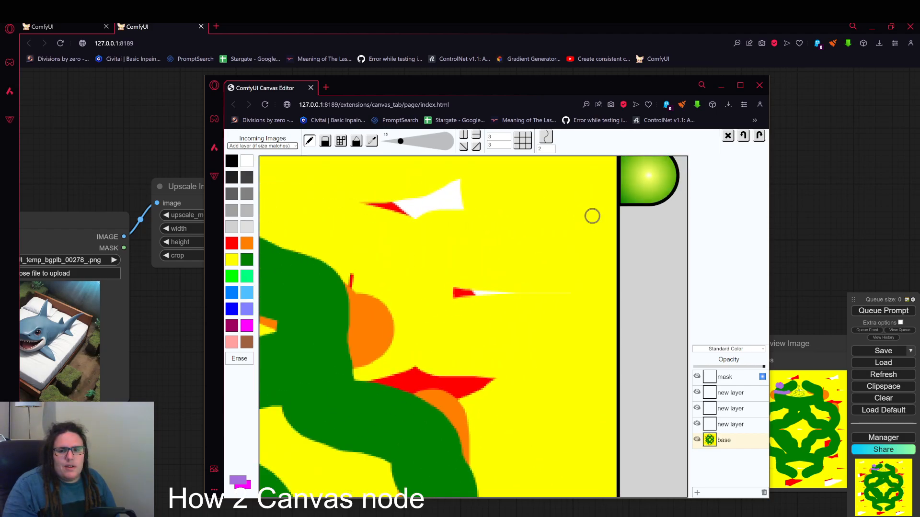
{"action": "scroll", "coordinate": [591, 216], "scroll_direction": "down", "scroll_amount": 5}
{"action": "scroll", "coordinate": [579, 431], "scroll_direction": "up", "scroll_amount": 4}
{"action": "scroll", "coordinate": [576, 447], "scroll_direction": "down", "scroll_amount": 8}
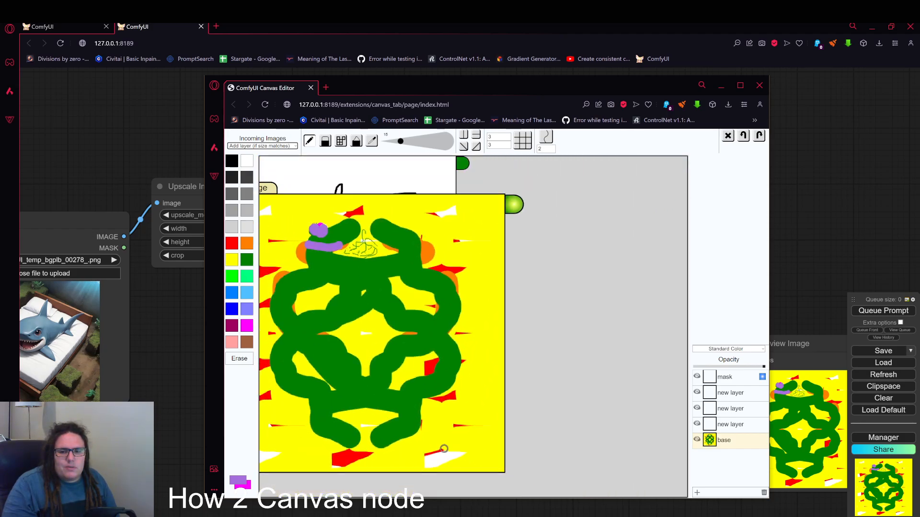
{"action": "scroll", "coordinate": [312, 448], "scroll_direction": "up", "scroll_amount": 3}
{"action": "scroll", "coordinate": [316, 444], "scroll_direction": "down", "scroll_amount": 3}
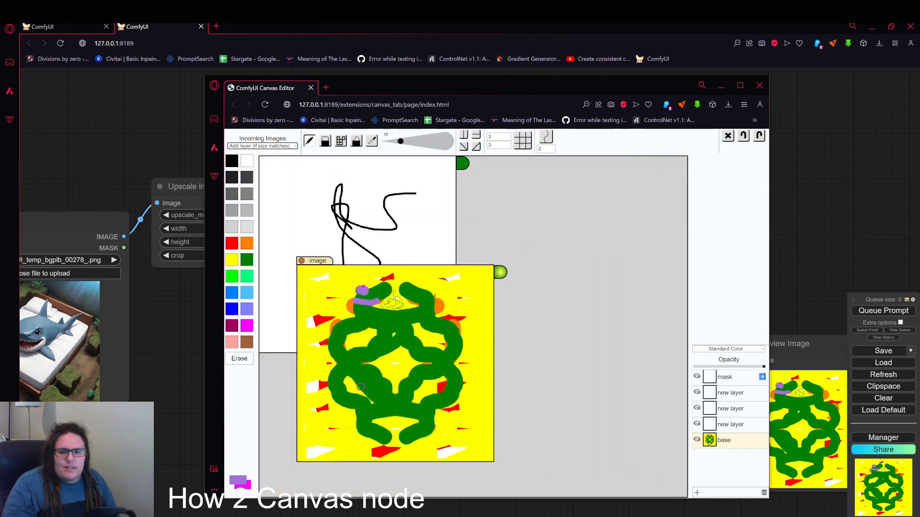
Move the yellow image to the middle of the editor workspace and enlarge it.
{"action": "left_click_drag", "start_coordinate": [389, 356], "coordinate": [463, 329]}
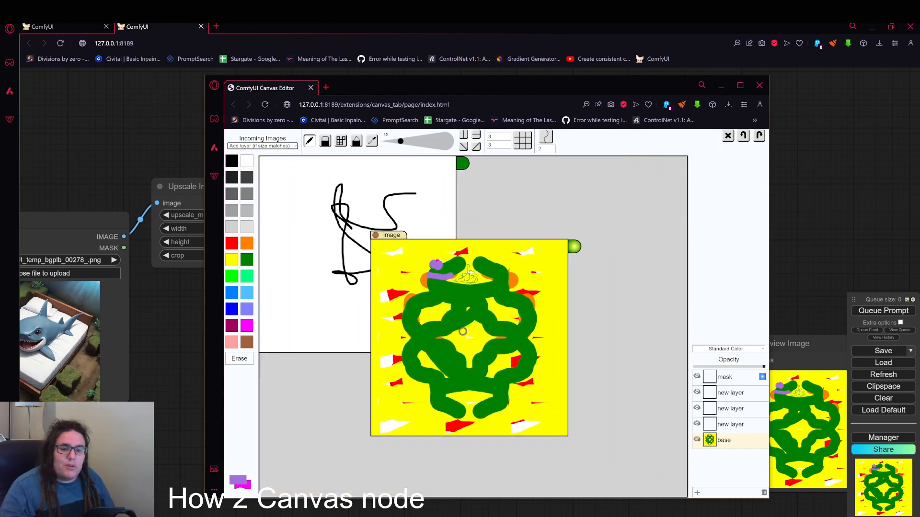
{"action": "scroll", "coordinate": [462, 332], "scroll_direction": "up", "scroll_amount": 2}
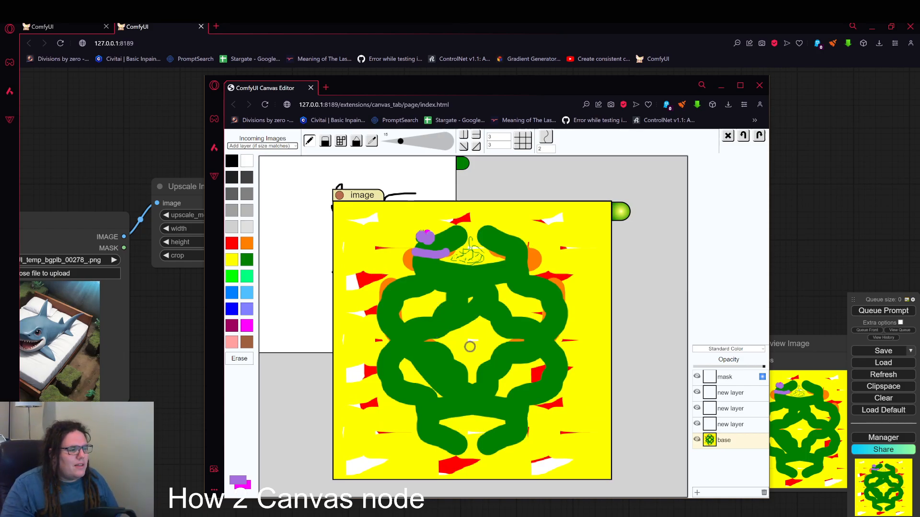
{"action": "left_click_drag", "start_coordinate": [484, 322], "coordinate": [503, 300]}
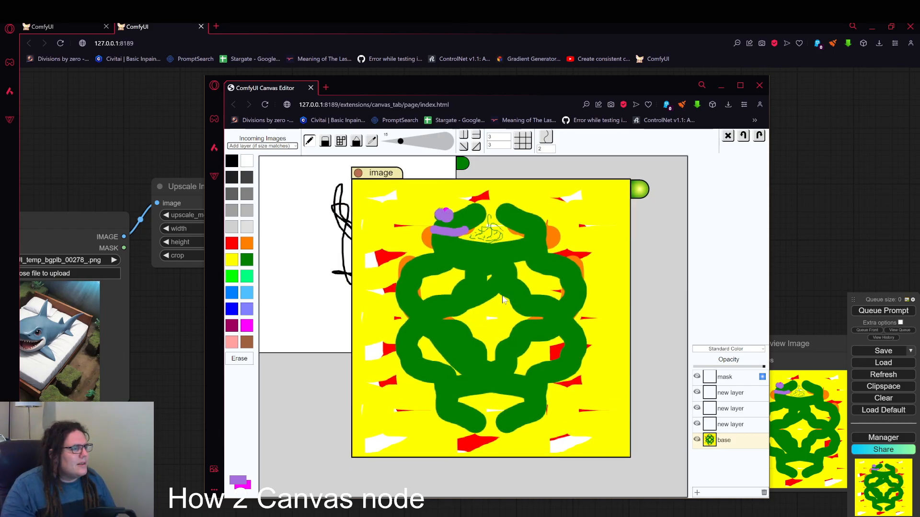
{"action": "left_click_drag", "start_coordinate": [548, 253], "coordinate": [535, 264]}
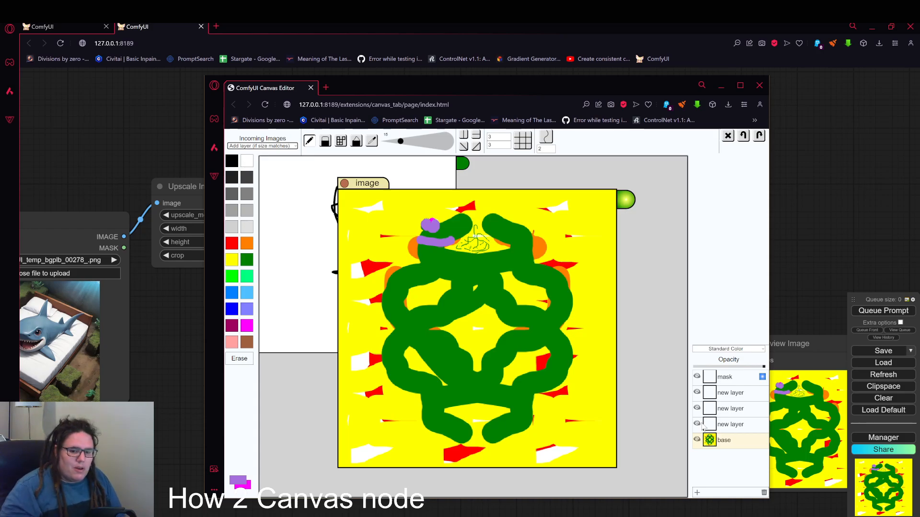
Try selecting the new layers above the base layer one after another.
{"action": "left_click", "coordinate": [729, 430]}
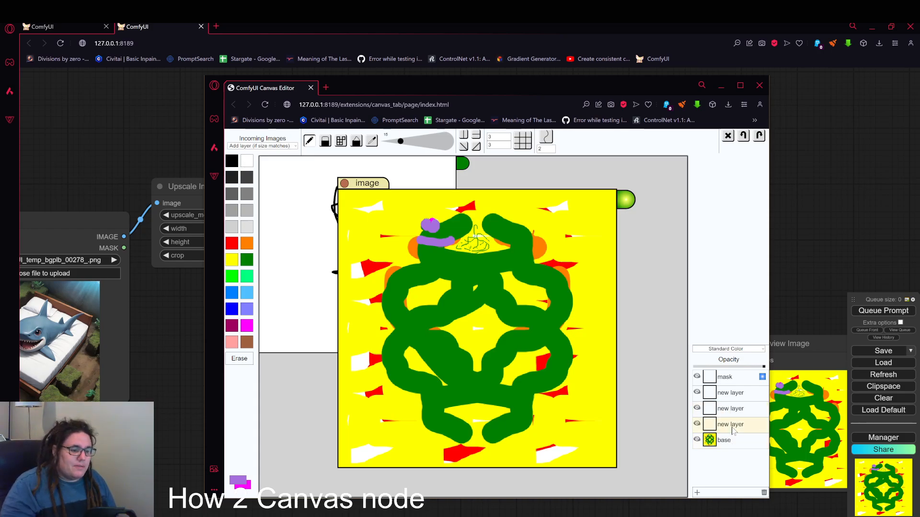
{"action": "left_click", "coordinate": [731, 404]}
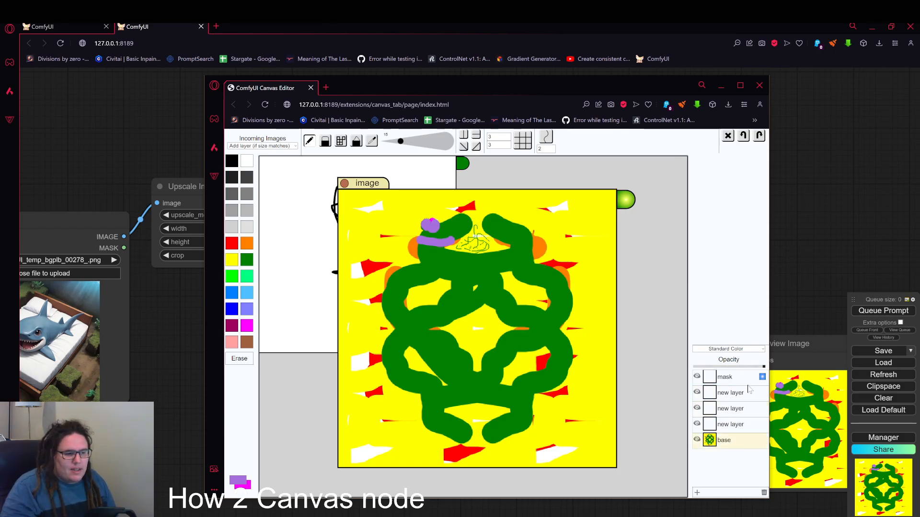
Paint a blue squiggle on the new layer directly above the base and a red squiggle on the layer above it.
{"action": "left_click", "coordinate": [733, 350]}
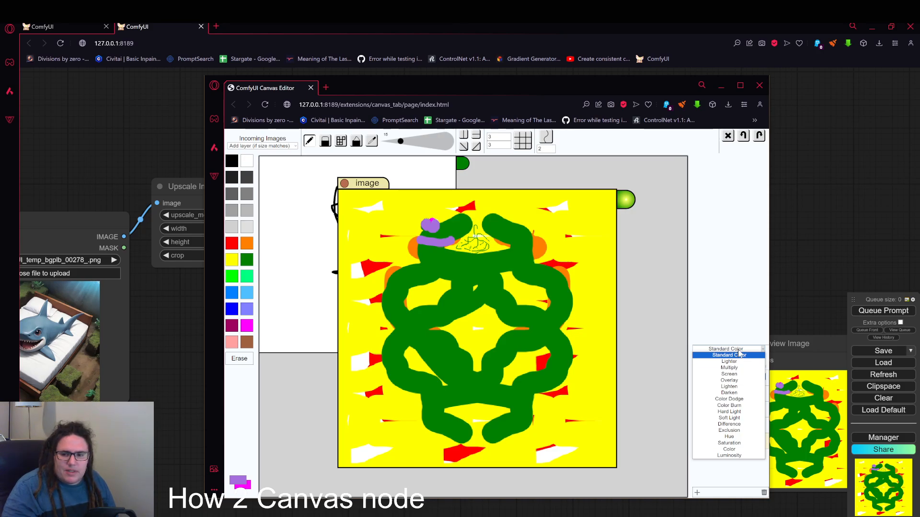
{"action": "left_click", "coordinate": [728, 355]}
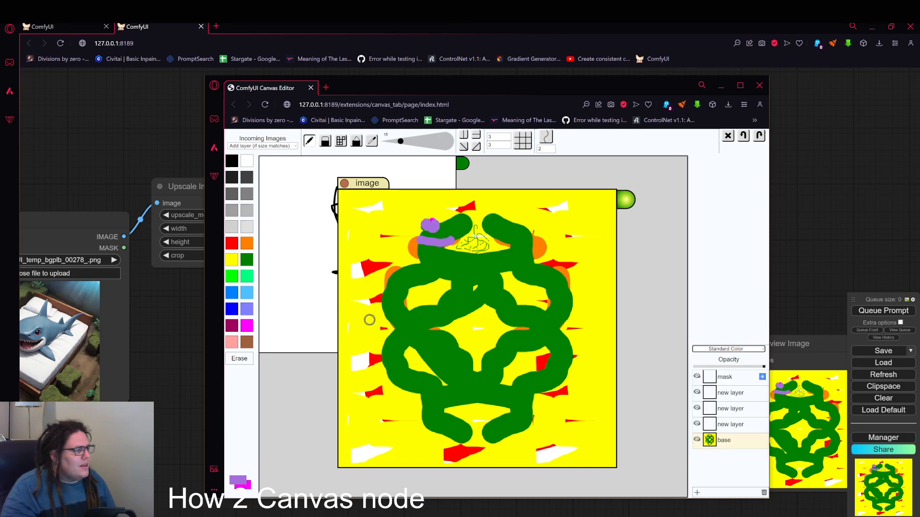
{"action": "left_click", "coordinate": [232, 312]}
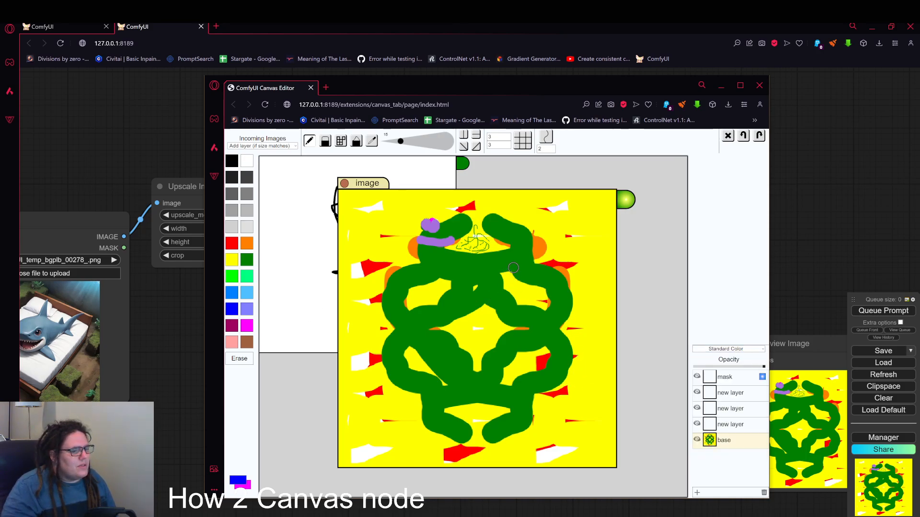
{"action": "left_click", "coordinate": [728, 425]}
{"action": "mouse_move", "coordinate": [543, 246]}
{"action": "left_mouse_down"}
{"action": "mouse_move", "coordinate": [575, 330]}
{"action": "mouse_move", "coordinate": [457, 229]}
{"action": "mouse_move", "coordinate": [409, 420]}
{"action": "mouse_move", "coordinate": [427, 445]}
{"action": "left_mouse_up"}
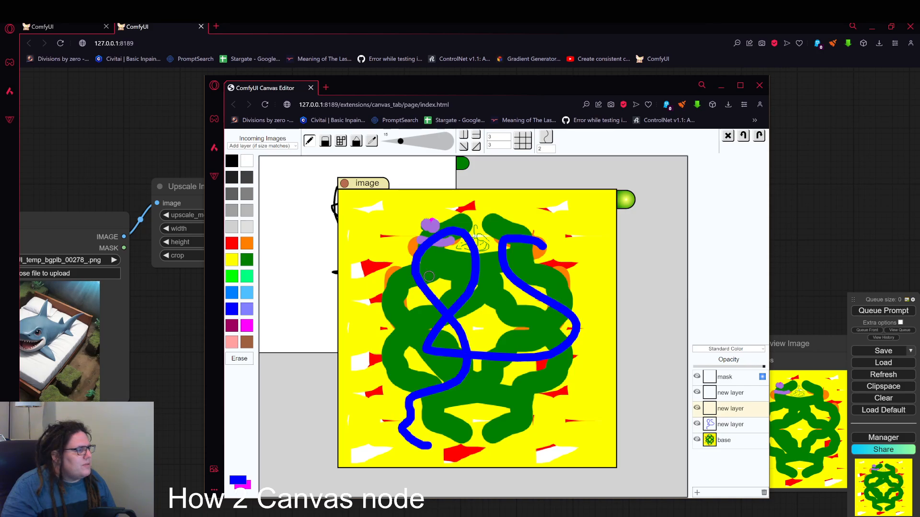
{"action": "left_click", "coordinate": [232, 243]}
{"action": "mouse_move", "coordinate": [522, 256]}
{"action": "left_mouse_down"}
{"action": "mouse_move", "coordinate": [467, 240]}
{"action": "mouse_move", "coordinate": [491, 346]}
{"action": "mouse_move", "coordinate": [444, 374]}
{"action": "mouse_move", "coordinate": [530, 271]}
{"action": "mouse_move", "coordinate": [445, 369]}
{"action": "mouse_move", "coordinate": [392, 395]}
{"action": "left_mouse_up"}
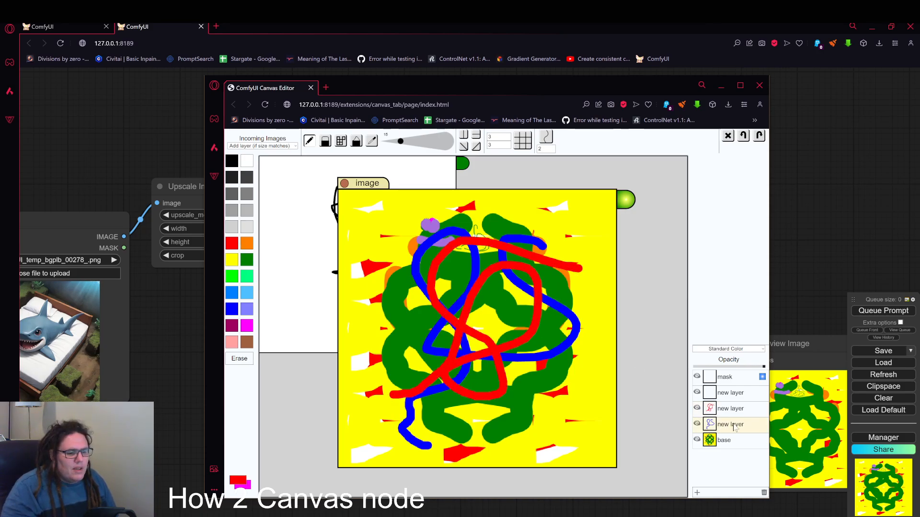
Try the Overlay, Color Burn, Difference and Multiply blend modes on the blue squiggle's layer, and restore Standard Color.
{"action": "mouse_move", "coordinate": [764, 367]}
{"action": "left_mouse_down"}
{"action": "mouse_move", "coordinate": [738, 369]}
{"action": "mouse_move", "coordinate": [775, 355]}
{"action": "left_mouse_up"}
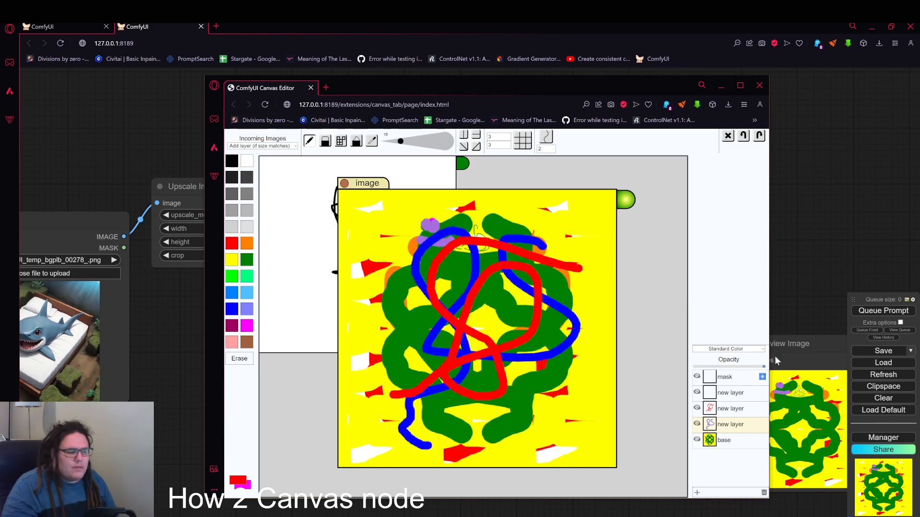
{"action": "left_click", "coordinate": [725, 349]}
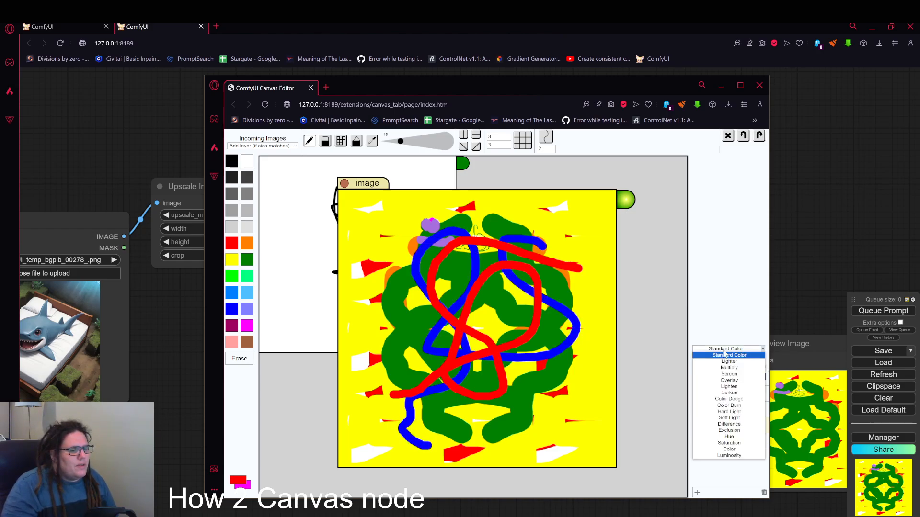
{"action": "left_click", "coordinate": [729, 380]}
{"action": "left_click", "coordinate": [731, 349]}
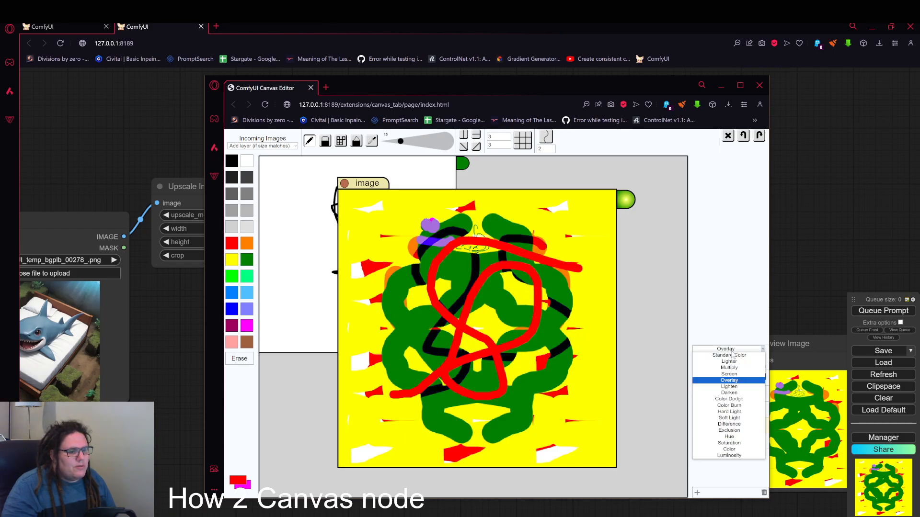
{"action": "left_click", "coordinate": [734, 406]}
{"action": "left_click", "coordinate": [731, 350]}
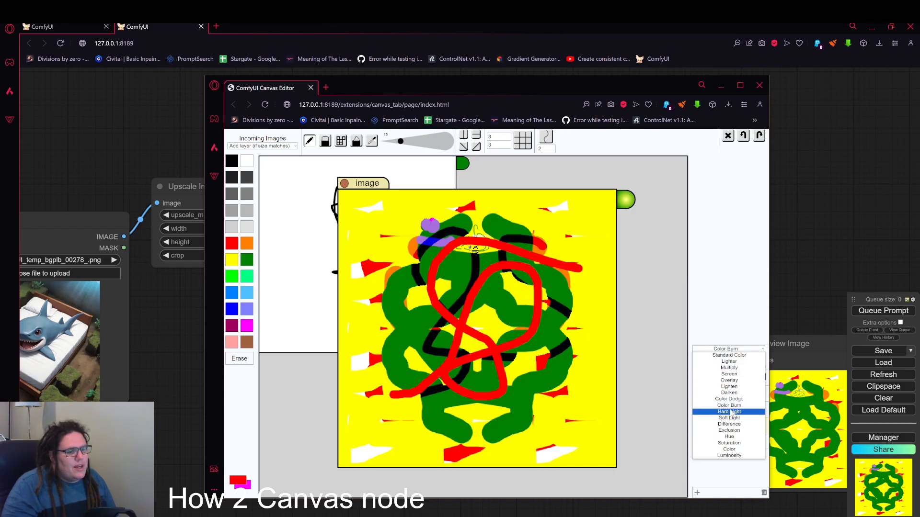
{"action": "left_click", "coordinate": [733, 425]}
{"action": "left_click", "coordinate": [728, 348]}
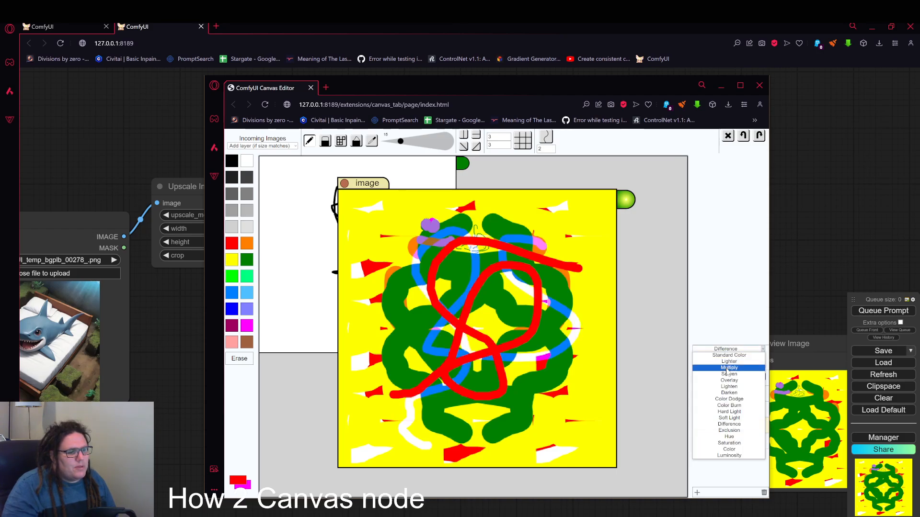
{"action": "left_click", "coordinate": [729, 367]}
{"action": "left_click", "coordinate": [730, 349]}
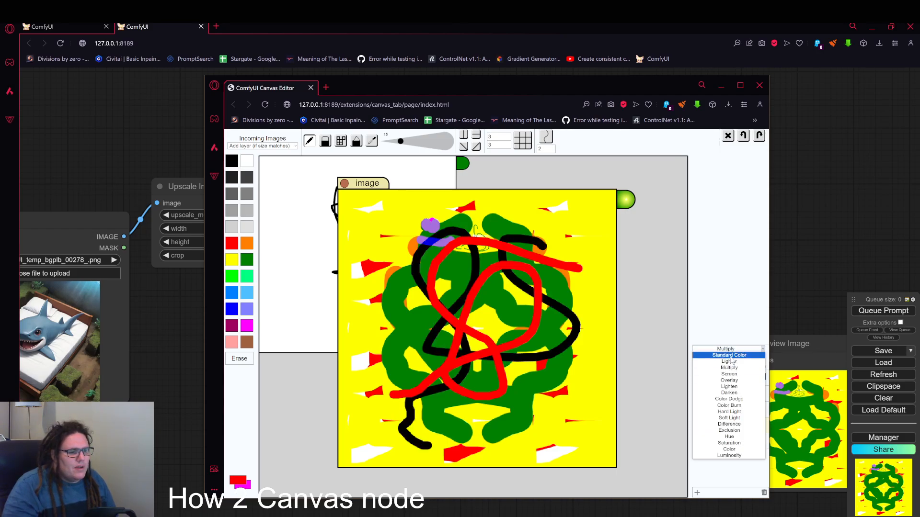
{"action": "left_click", "coordinate": [729, 356]}
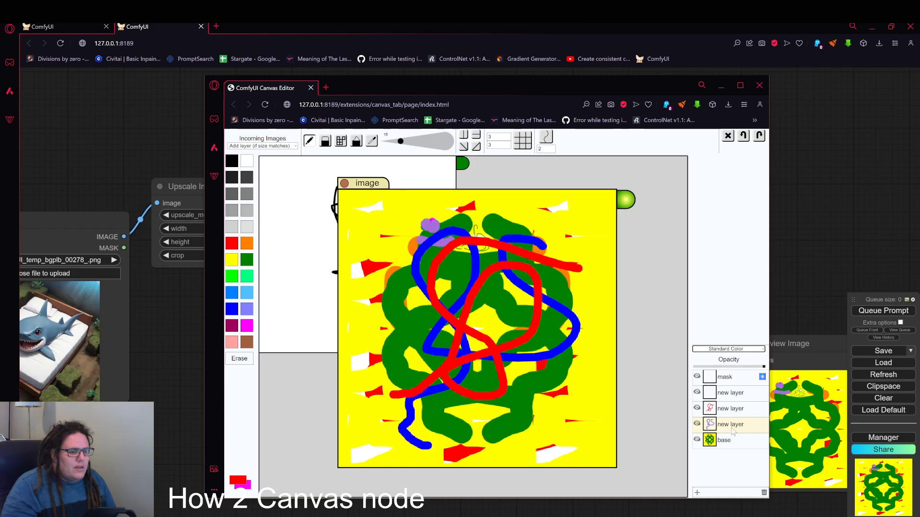
{"action": "mouse_move", "coordinate": [732, 428]}
{"action": "left_mouse_down"}
{"action": "mouse_move", "coordinate": [731, 402]}
{"action": "mouse_move", "coordinate": [730, 425]}
{"action": "left_mouse_up"}
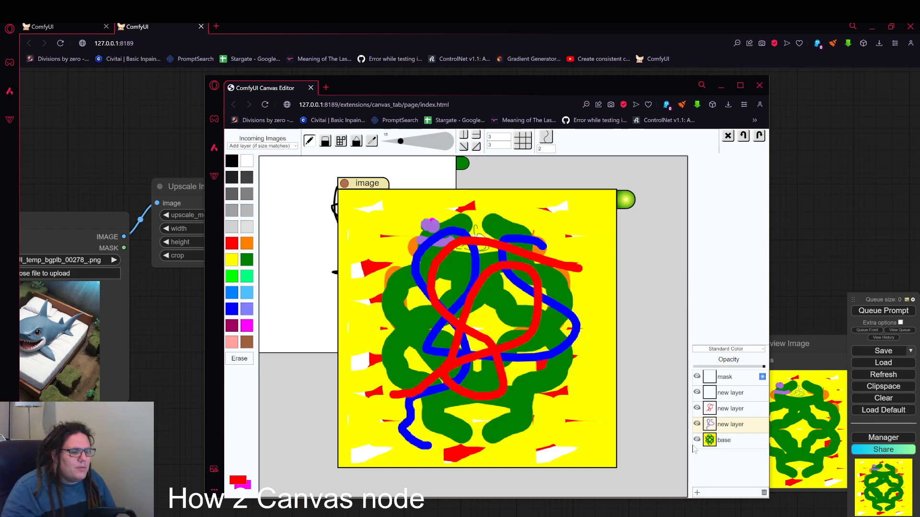
Try hiding and showing the blue, red and empty new layers above the base.
{"action": "left_click", "coordinate": [697, 425]}
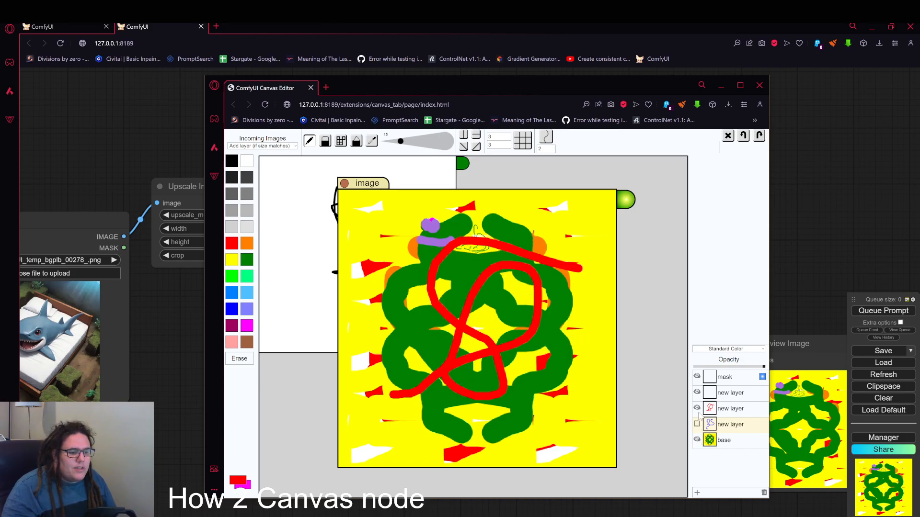
{"action": "left_click", "coordinate": [697, 408]}
{"action": "left_click", "coordinate": [696, 392]}
{"action": "left_click", "coordinate": [697, 408]}
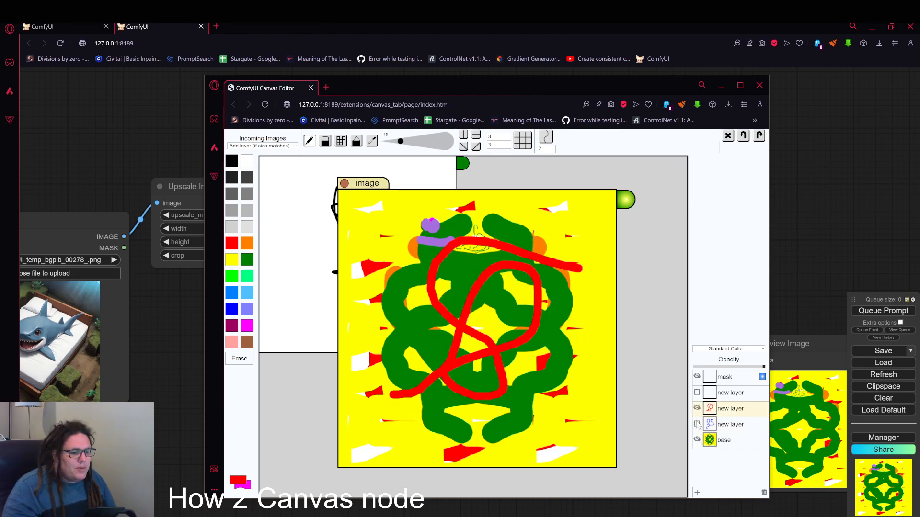
{"action": "left_click", "coordinate": [697, 424]}
{"action": "left_click", "coordinate": [697, 392]}
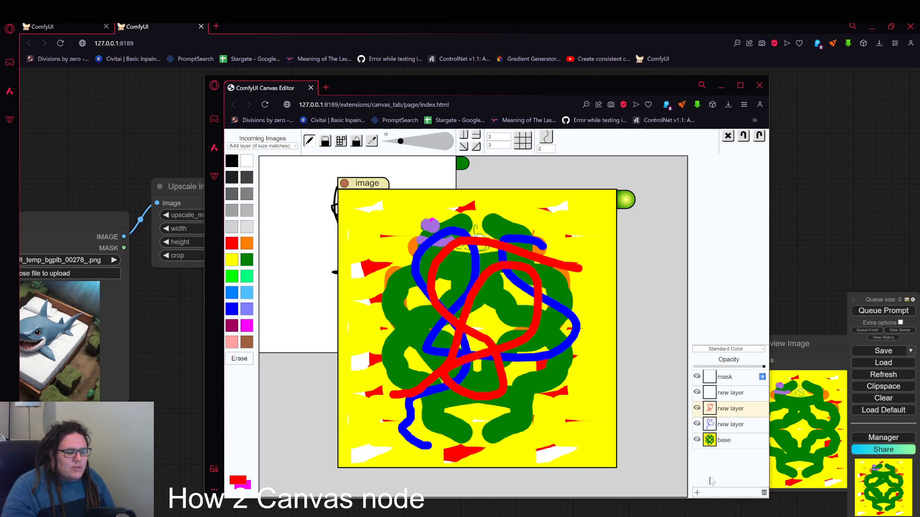
Add two new layers below the mask layer and delete the upper one.
{"action": "left_click", "coordinate": [697, 492]}
{"action": "left_click", "coordinate": [697, 493]}
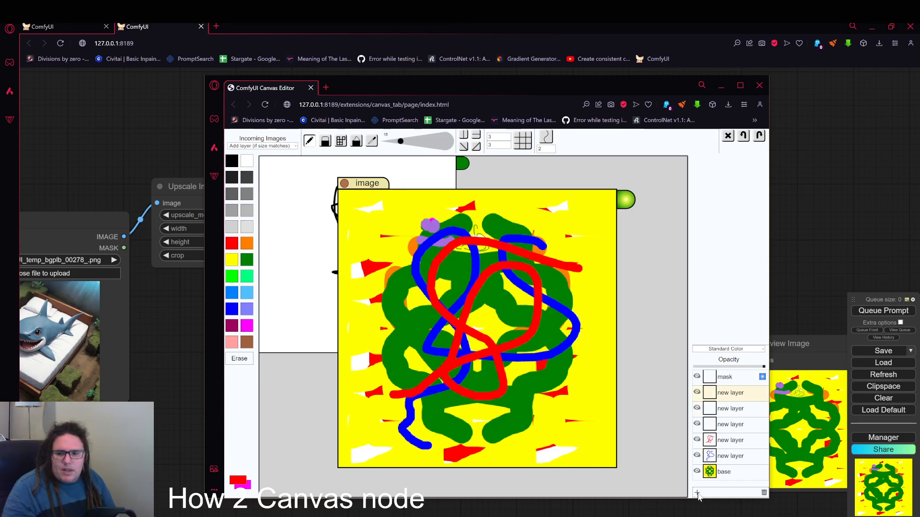
{"action": "left_click", "coordinate": [763, 493]}
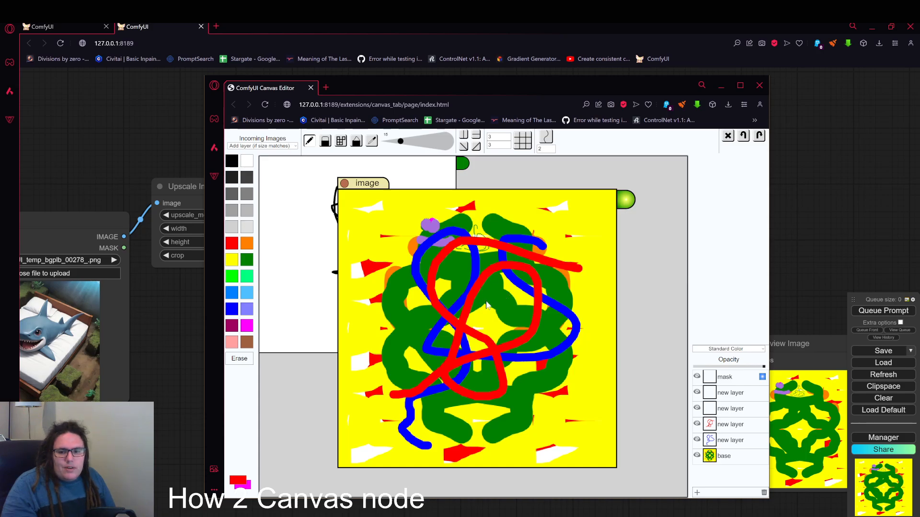
Paint red and dark grey strokes on the red squiggle's layer with 2-fold rotational symmetry.
{"action": "left_click", "coordinate": [749, 429]}
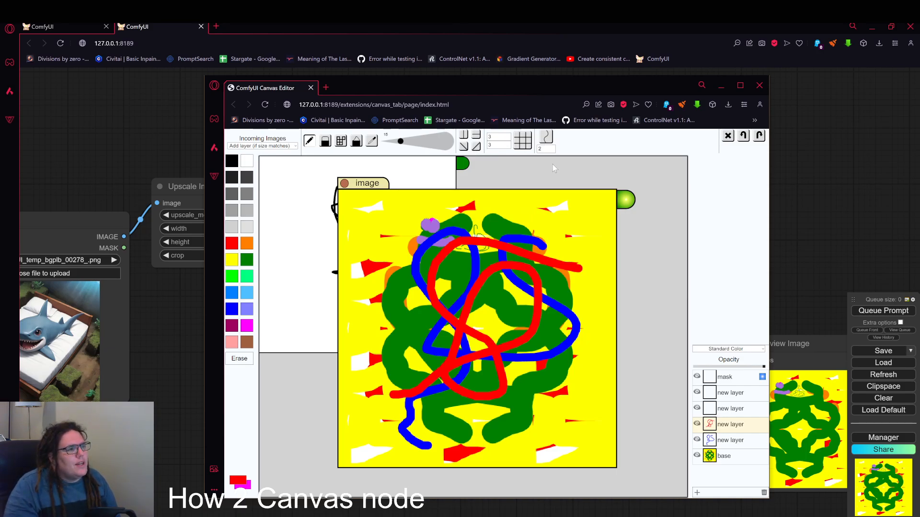
{"action": "left_click", "coordinate": [545, 137]}
{"action": "mouse_move", "coordinate": [545, 192]}
{"action": "left_mouse_down"}
{"action": "mouse_move", "coordinate": [526, 212]}
{"action": "mouse_move", "coordinate": [554, 246]}
{"action": "mouse_move", "coordinate": [563, 287]}
{"action": "mouse_move", "coordinate": [554, 325]}
{"action": "mouse_move", "coordinate": [522, 220]}
{"action": "mouse_move", "coordinate": [543, 349]}
{"action": "mouse_move", "coordinate": [514, 391]}
{"action": "mouse_move", "coordinate": [519, 427]}
{"action": "mouse_move", "coordinate": [569, 406]}
{"action": "mouse_move", "coordinate": [584, 342]}
{"action": "mouse_move", "coordinate": [564, 229]}
{"action": "mouse_move", "coordinate": [554, 396]}
{"action": "mouse_move", "coordinate": [527, 293]}
{"action": "mouse_move", "coordinate": [489, 207]}
{"action": "mouse_move", "coordinate": [412, 223]}
{"action": "mouse_move", "coordinate": [409, 250]}
{"action": "mouse_move", "coordinate": [525, 323]}
{"action": "mouse_move", "coordinate": [465, 362]}
{"action": "mouse_move", "coordinate": [400, 359]}
{"action": "mouse_move", "coordinate": [434, 412]}
{"action": "left_mouse_up"}
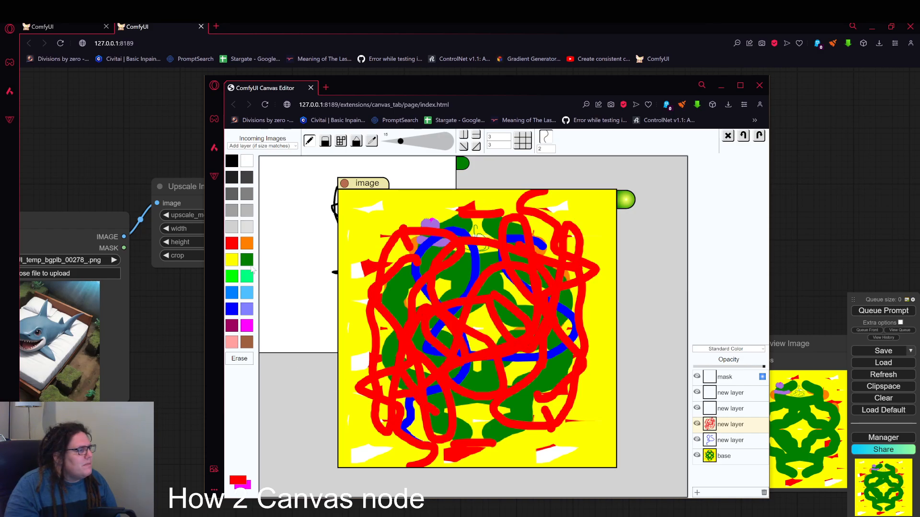
{"action": "left_click", "coordinate": [233, 178]}
{"action": "mouse_move", "coordinate": [459, 256]}
{"action": "left_mouse_down"}
{"action": "mouse_move", "coordinate": [419, 347]}
{"action": "mouse_move", "coordinate": [453, 439]}
{"action": "mouse_move", "coordinate": [591, 381]}
{"action": "mouse_move", "coordinate": [584, 233]}
{"action": "left_mouse_up"}
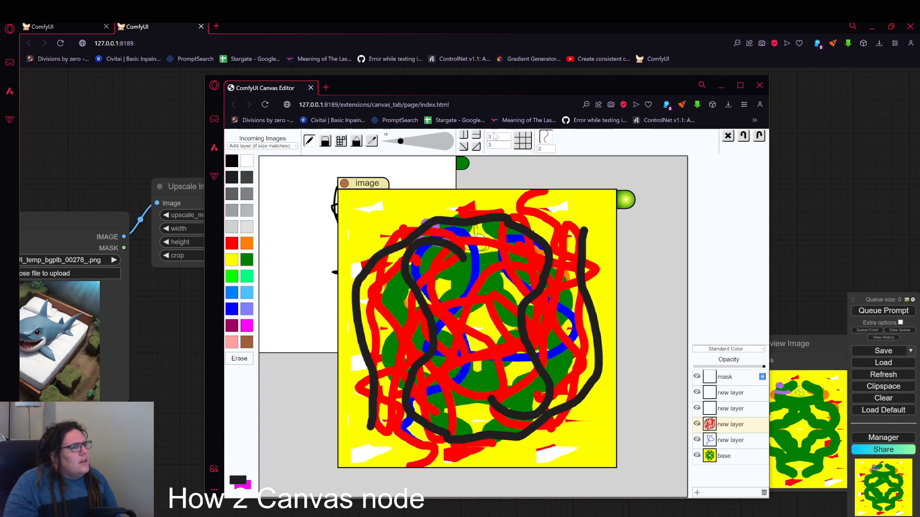
Replace rotational symmetry with 3 by 3 tiling, try mirroring with it, and paint more dark grey strokes with tiling on and off.
{"action": "left_click", "coordinate": [547, 139]}
{"action": "left_click", "coordinate": [523, 141]}
{"action": "left_click_drag", "start_coordinate": [559, 229], "coordinate": [519, 286]}
{"action": "left_click", "coordinate": [490, 137]}
{"action": "left_click", "coordinate": [475, 137]}
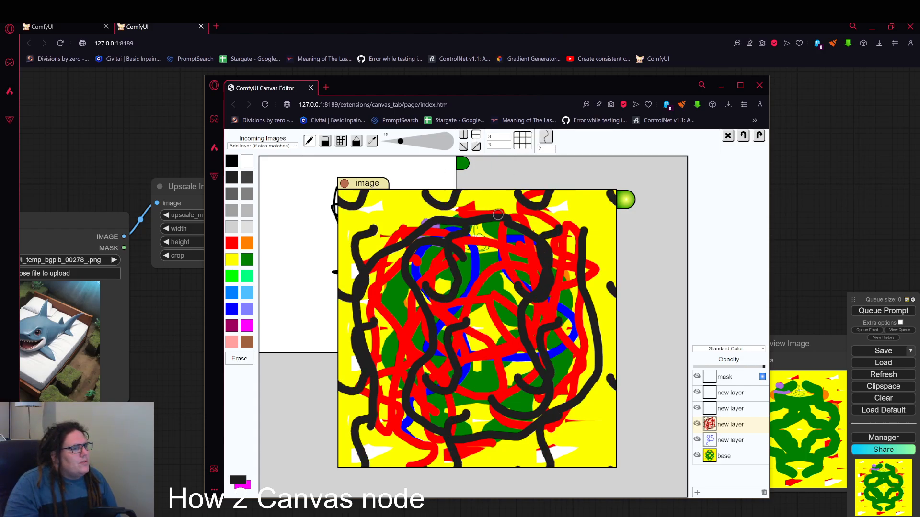
{"action": "mouse_move", "coordinate": [496, 211]}
{"action": "left_mouse_down"}
{"action": "mouse_move", "coordinate": [473, 214]}
{"action": "mouse_move", "coordinate": [497, 294]}
{"action": "mouse_move", "coordinate": [478, 264]}
{"action": "left_mouse_up"}
{"action": "left_click", "coordinate": [523, 142]}
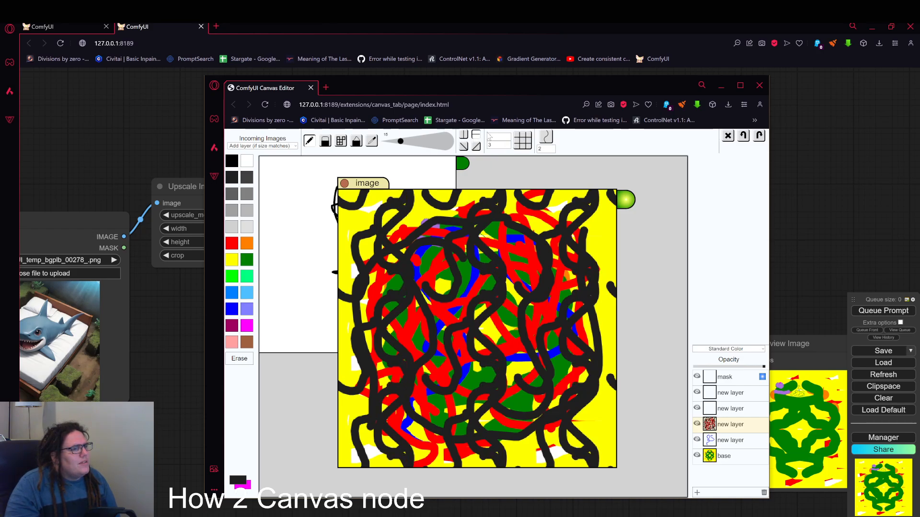
{"action": "mouse_move", "coordinate": [581, 218]}
{"action": "left_mouse_down"}
{"action": "mouse_move", "coordinate": [516, 230]}
{"action": "mouse_move", "coordinate": [527, 291]}
{"action": "mouse_move", "coordinate": [451, 292]}
{"action": "mouse_move", "coordinate": [396, 256]}
{"action": "mouse_move", "coordinate": [512, 318]}
{"action": "mouse_move", "coordinate": [502, 365]}
{"action": "mouse_move", "coordinate": [415, 319]}
{"action": "mouse_move", "coordinate": [508, 248]}
{"action": "mouse_move", "coordinate": [411, 246]}
{"action": "left_mouse_up"}
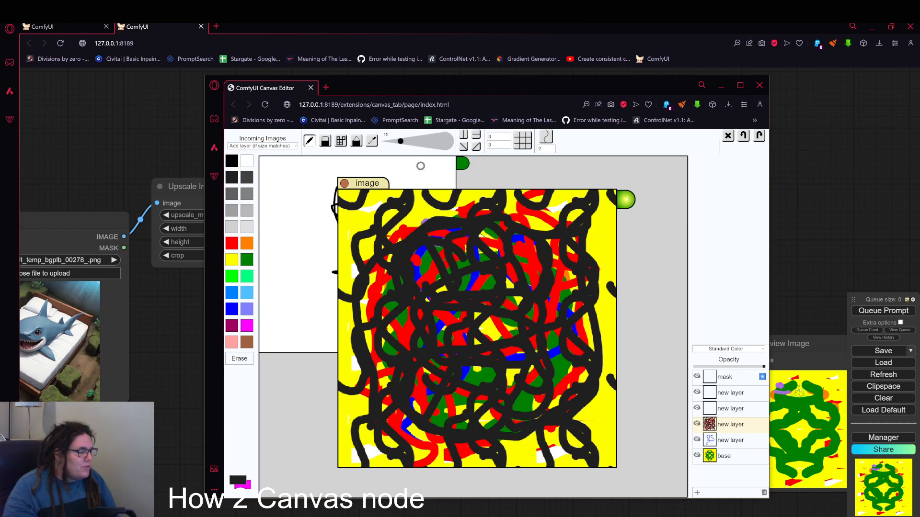
Draw a thin scribble with brush size 1 and paint thicker dark grey strokes with brush size 14.
{"action": "left_click_drag", "start_coordinate": [400, 140], "coordinate": [383, 141]}
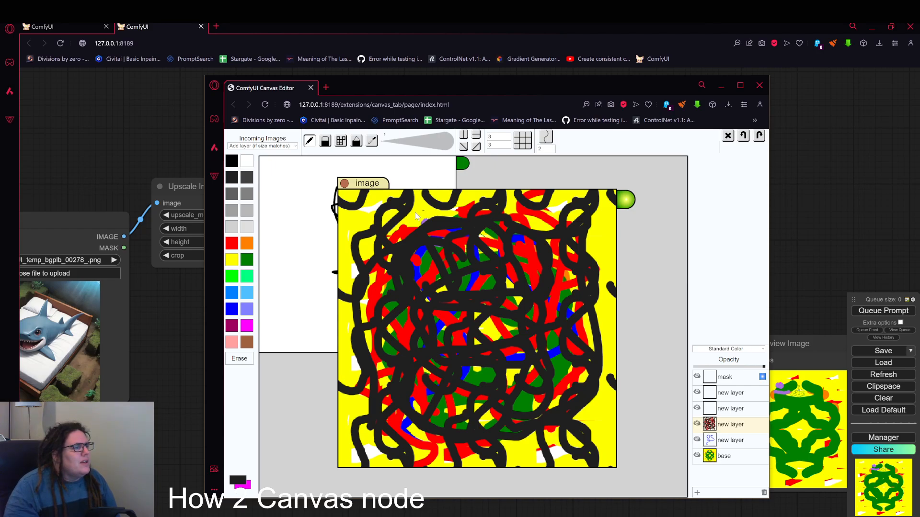
{"action": "mouse_move", "coordinate": [415, 213]}
{"action": "left_mouse_down"}
{"action": "mouse_move", "coordinate": [422, 311]}
{"action": "mouse_move", "coordinate": [463, 240]}
{"action": "mouse_move", "coordinate": [426, 209]}
{"action": "mouse_move", "coordinate": [450, 296]}
{"action": "mouse_move", "coordinate": [420, 179]}
{"action": "left_mouse_up"}
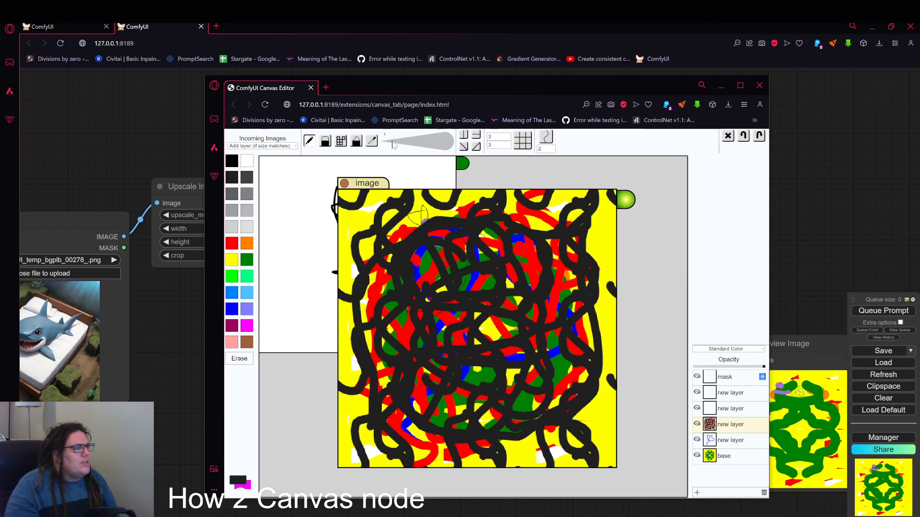
{"action": "mouse_move", "coordinate": [391, 141]}
{"action": "left_mouse_down"}
{"action": "mouse_move", "coordinate": [445, 142]}
{"action": "mouse_move", "coordinate": [370, 143]}
{"action": "mouse_move", "coordinate": [509, 148]}
{"action": "mouse_move", "coordinate": [399, 141]}
{"action": "left_mouse_up"}
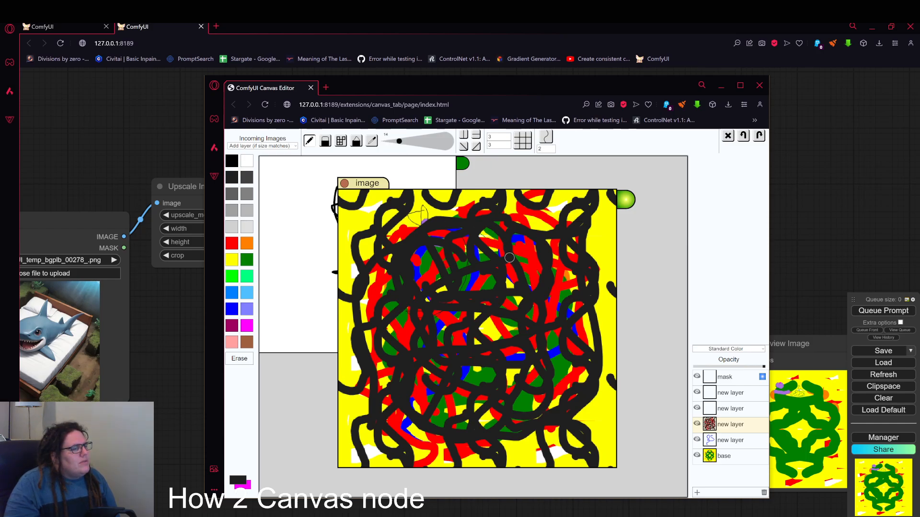
{"action": "mouse_move", "coordinate": [509, 258]}
{"action": "left_mouse_down"}
{"action": "mouse_move", "coordinate": [449, 241]}
{"action": "mouse_move", "coordinate": [492, 324]}
{"action": "mouse_move", "coordinate": [434, 377]}
{"action": "mouse_move", "coordinate": [385, 346]}
{"action": "mouse_move", "coordinate": [481, 254]}
{"action": "mouse_move", "coordinate": [498, 349]}
{"action": "mouse_move", "coordinate": [436, 348]}
{"action": "mouse_move", "coordinate": [444, 299]}
{"action": "left_mouse_up"}
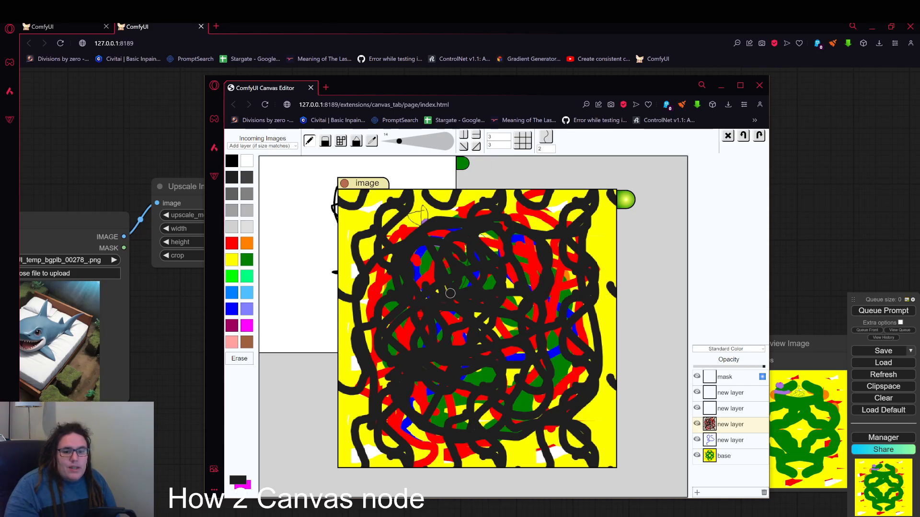
Paint a long stroke in the magenta secondary colour and cross it with dark grey primary-colour strokes.
{"action": "mouse_move", "coordinate": [363, 214]}
{"action": "left_mouse_down"}
{"action": "mouse_move", "coordinate": [385, 346]}
{"action": "mouse_move", "coordinate": [371, 358]}
{"action": "mouse_move", "coordinate": [361, 319]}
{"action": "mouse_move", "coordinate": [423, 294]}
{"action": "mouse_move", "coordinate": [530, 290]}
{"action": "mouse_move", "coordinate": [485, 356]}
{"action": "mouse_move", "coordinate": [514, 400]}
{"action": "mouse_move", "coordinate": [460, 257]}
{"action": "mouse_move", "coordinate": [501, 329]}
{"action": "mouse_move", "coordinate": [556, 334]}
{"action": "mouse_move", "coordinate": [410, 409]}
{"action": "mouse_move", "coordinate": [407, 298]}
{"action": "mouse_move", "coordinate": [383, 267]}
{"action": "mouse_move", "coordinate": [364, 353]}
{"action": "left_mouse_up"}
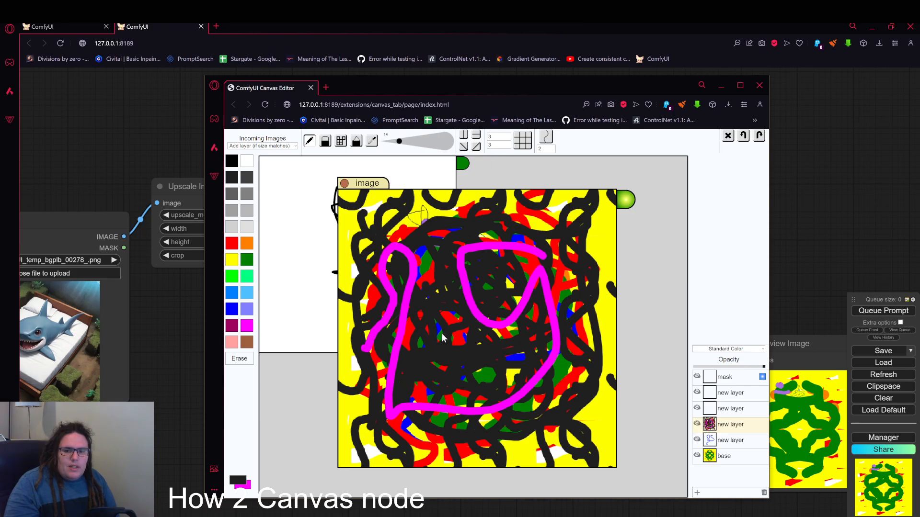
{"action": "mouse_move", "coordinate": [442, 335]}
{"action": "left_mouse_down"}
{"action": "mouse_move", "coordinate": [506, 304]}
{"action": "mouse_move", "coordinate": [522, 250]}
{"action": "mouse_move", "coordinate": [467, 276]}
{"action": "left_mouse_up"}
{"action": "left_click_drag", "start_coordinate": [511, 334], "coordinate": [472, 376]}
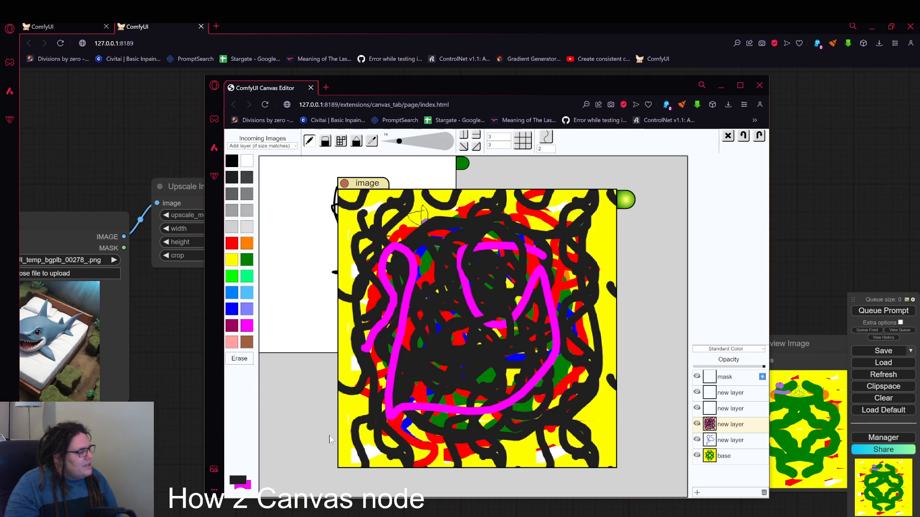
Set the primary colour to dark red (RGB 113, 30, 30) and paint a winding stroke across the image.
{"action": "left_click", "coordinate": [240, 480]}
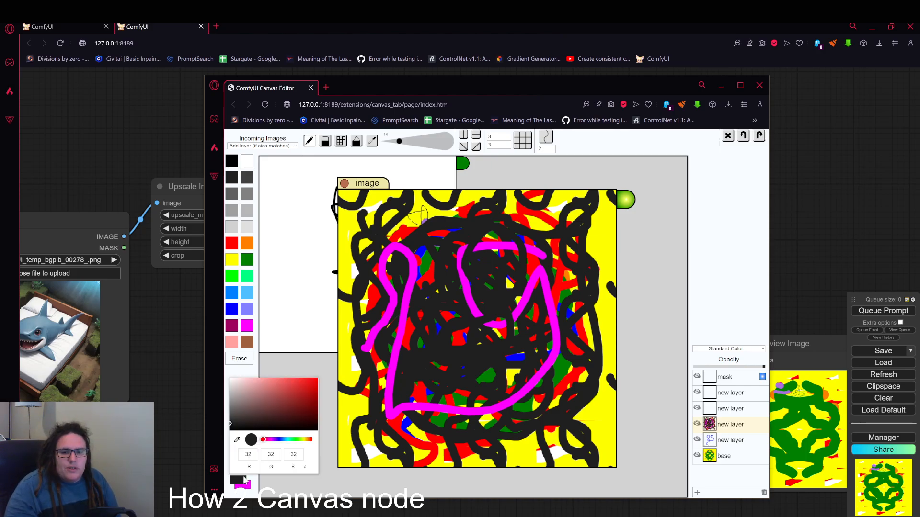
{"action": "mouse_move", "coordinate": [278, 412]}
{"action": "left_mouse_down"}
{"action": "mouse_move", "coordinate": [282, 397]}
{"action": "mouse_move", "coordinate": [302, 416]}
{"action": "mouse_move", "coordinate": [294, 408]}
{"action": "left_mouse_up"}
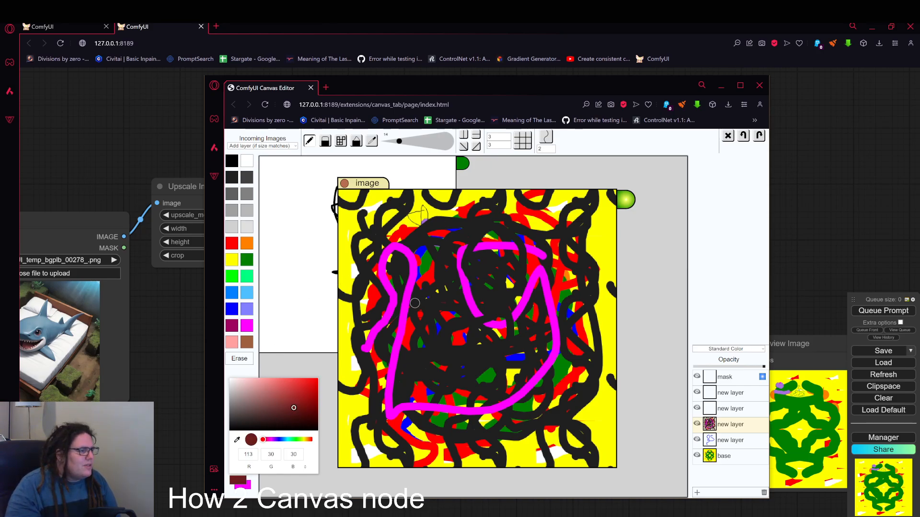
{"action": "mouse_move", "coordinate": [366, 341]}
{"action": "left_mouse_down"}
{"action": "mouse_move", "coordinate": [382, 320]}
{"action": "mouse_move", "coordinate": [387, 268]}
{"action": "mouse_move", "coordinate": [417, 243]}
{"action": "mouse_move", "coordinate": [417, 329]}
{"action": "mouse_move", "coordinate": [402, 383]}
{"action": "mouse_move", "coordinate": [435, 396]}
{"action": "mouse_move", "coordinate": [455, 319]}
{"action": "mouse_move", "coordinate": [549, 379]}
{"action": "mouse_move", "coordinate": [539, 284]}
{"action": "mouse_move", "coordinate": [496, 307]}
{"action": "mouse_move", "coordinate": [480, 394]}
{"action": "left_mouse_up"}
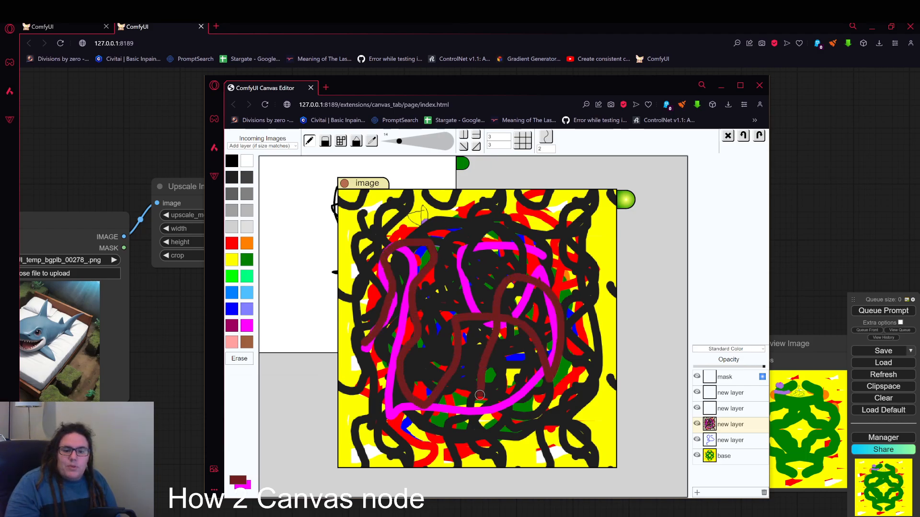
Erase a winding path through the strokes on the selected layer with the eraser.
{"action": "left_click", "coordinate": [325, 142]}
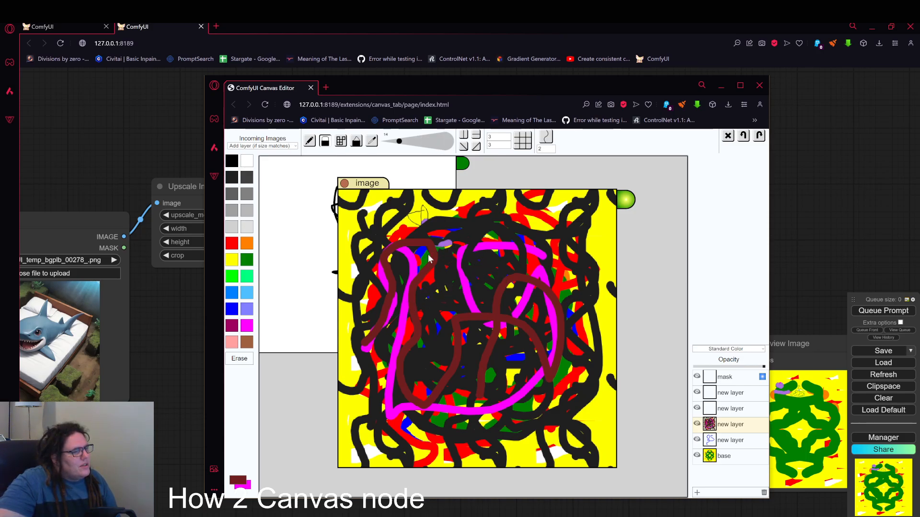
{"action": "mouse_move", "coordinate": [445, 244]}
{"action": "left_mouse_down"}
{"action": "mouse_move", "coordinate": [424, 383]}
{"action": "mouse_move", "coordinate": [536, 298]}
{"action": "mouse_move", "coordinate": [570, 312]}
{"action": "mouse_move", "coordinate": [564, 364]}
{"action": "left_mouse_up"}
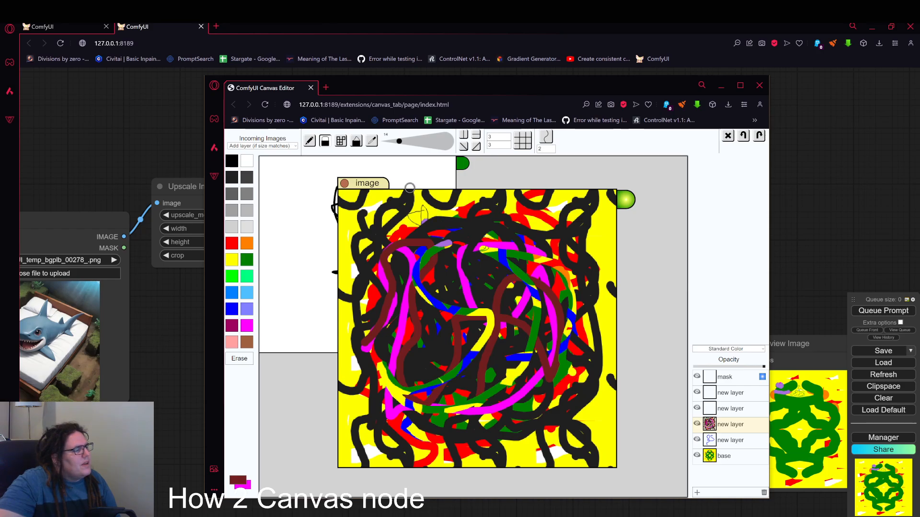
Place individual dark red pixels on the yellow and dark grey areas near the image's upper edge with the pixel drawing tool.
{"action": "left_click", "coordinate": [340, 141]}
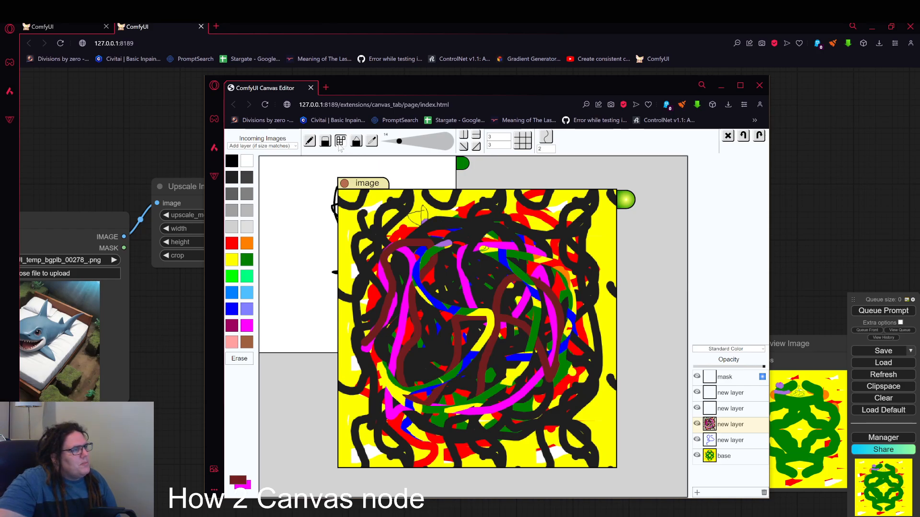
{"action": "scroll", "coordinate": [464, 224], "scroll_direction": "up", "scroll_amount": 5}
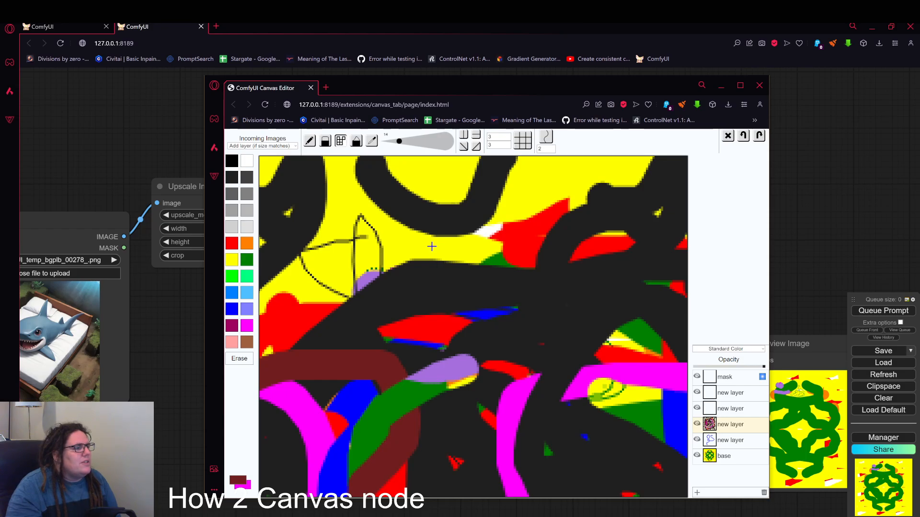
{"action": "left_click", "coordinate": [468, 247]}
{"action": "left_click", "coordinate": [467, 255]}
{"action": "left_click", "coordinate": [449, 250]}
{"action": "left_click", "coordinate": [456, 246]}
{"action": "left_click", "coordinate": [387, 298]}
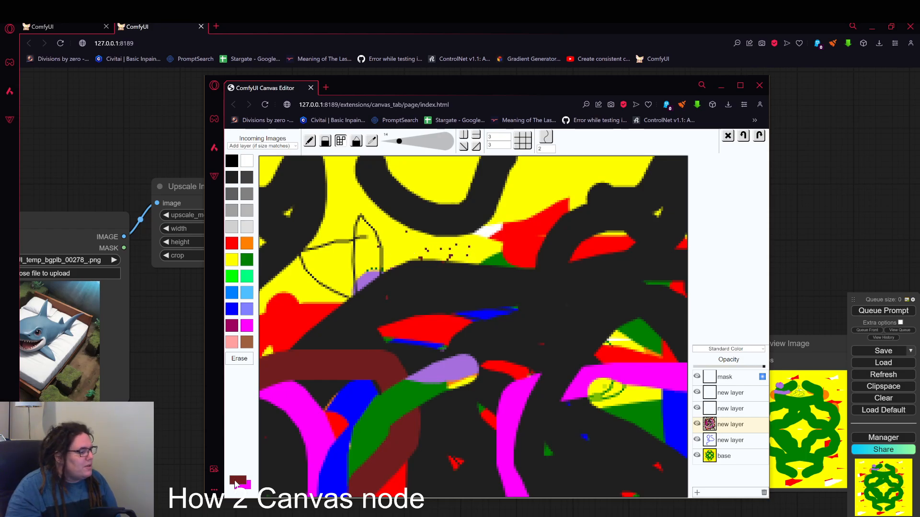
Add magenta secondary-colour pixels on the dark grey area and draw short single-pixel strokes in magenta and dark red.
{"action": "right_click", "coordinate": [423, 284]}
{"action": "right_click", "coordinate": [460, 286]}
{"action": "right_click", "coordinate": [405, 271]}
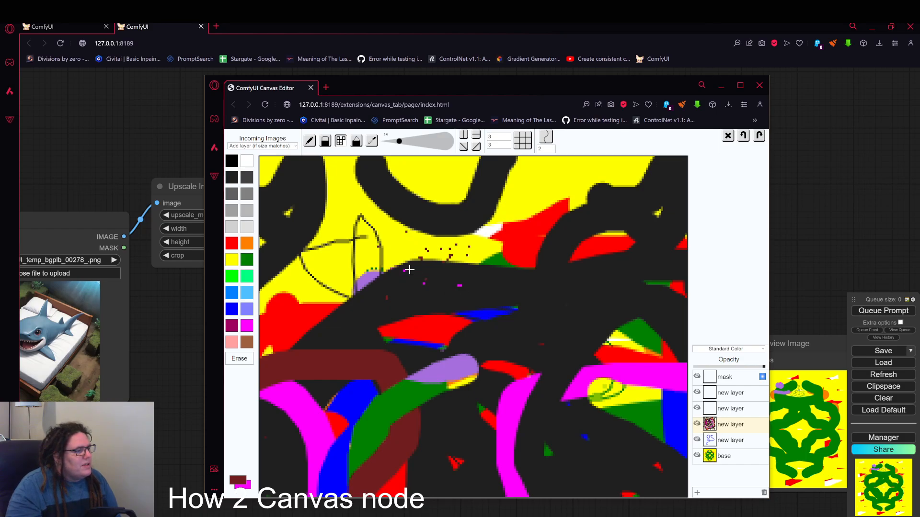
{"action": "right_click", "coordinate": [439, 276]}
{"action": "left_click_drag", "start_coordinate": [417, 278], "coordinate": [432, 282]}
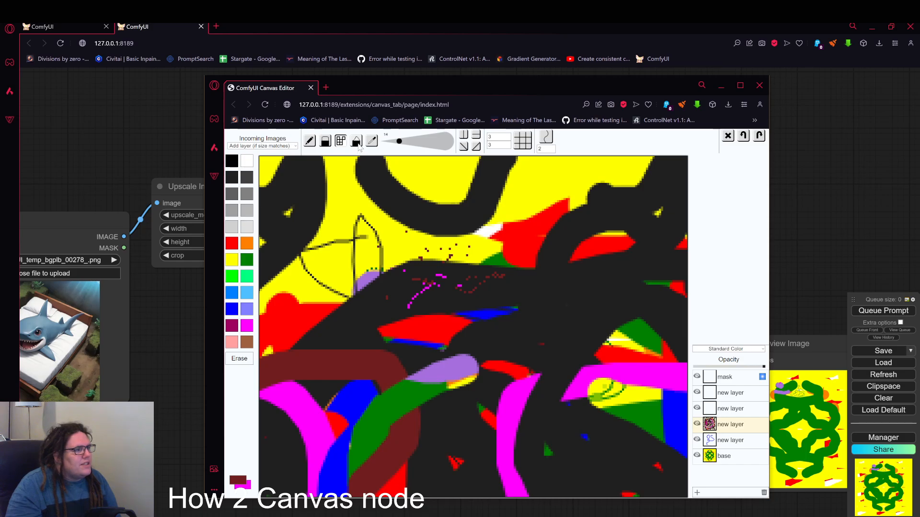
Erase a small patch of pixels around the magenta stroke with the pixel eraser and sample dark grey from the image as the primary colour.
{"action": "left_click", "coordinate": [357, 144]}
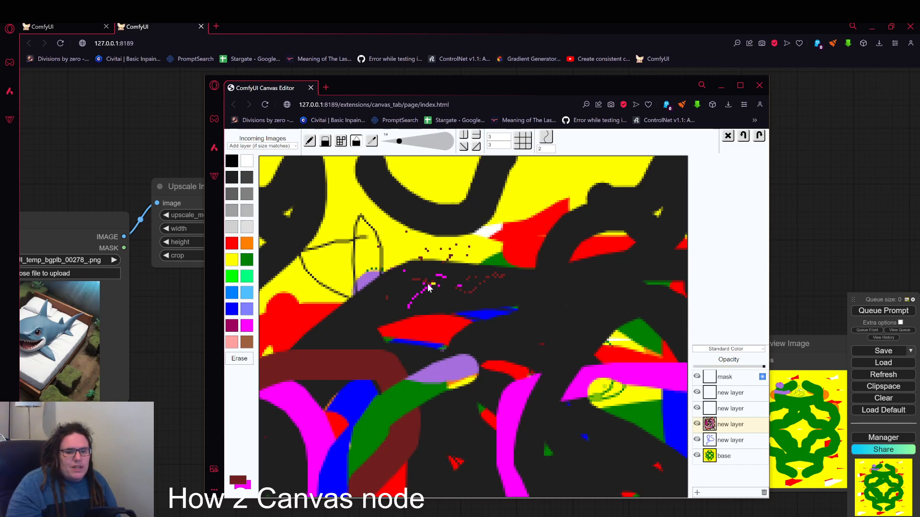
{"action": "mouse_move", "coordinate": [405, 297]}
{"action": "left_mouse_down"}
{"action": "mouse_move", "coordinate": [427, 284]}
{"action": "mouse_move", "coordinate": [411, 298]}
{"action": "left_mouse_up"}
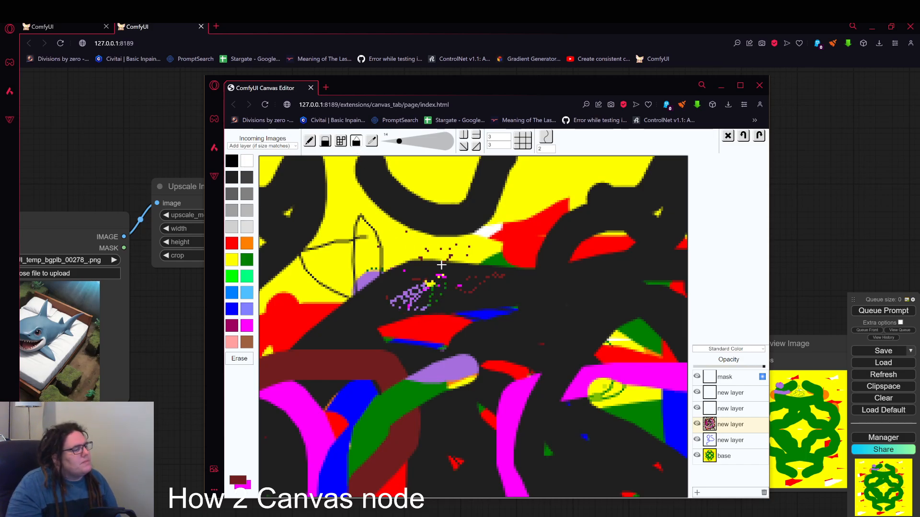
{"action": "left_click", "coordinate": [369, 143]}
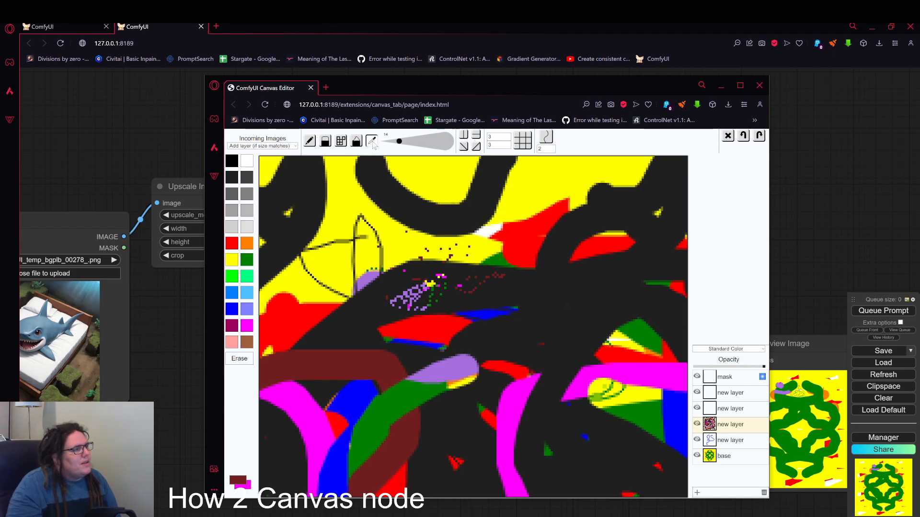
{"action": "left_click", "coordinate": [522, 196]}
{"action": "left_click", "coordinate": [555, 274]}
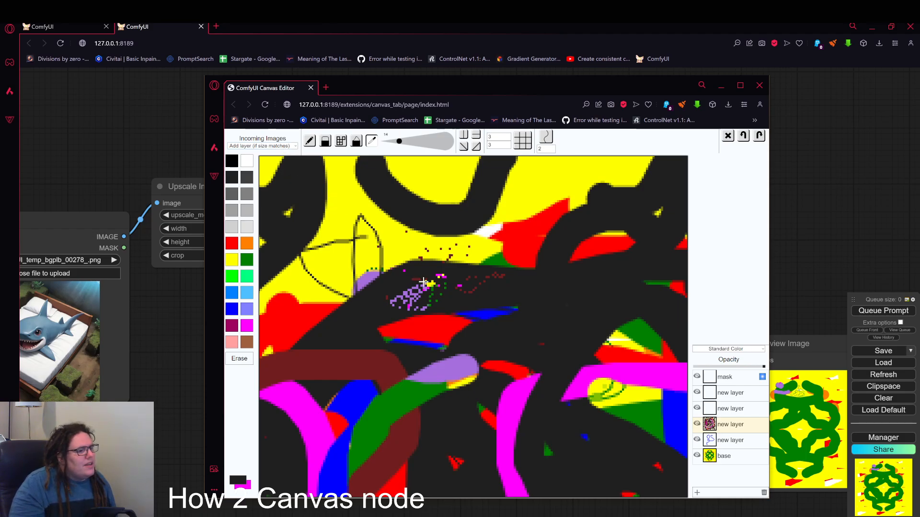
Switch to the ComfyUI workflow, shift the Send to Editor Tab node slightly left above Upscale Image, and return to the canvas editor.
{"action": "scroll", "coordinate": [423, 283], "scroll_direction": "down", "scroll_amount": 5}
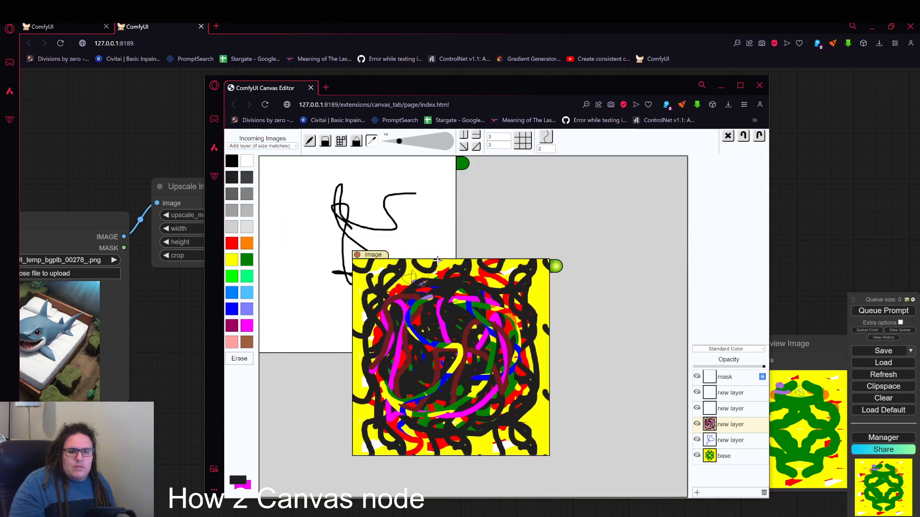
{"action": "left_click", "coordinate": [171, 159]}
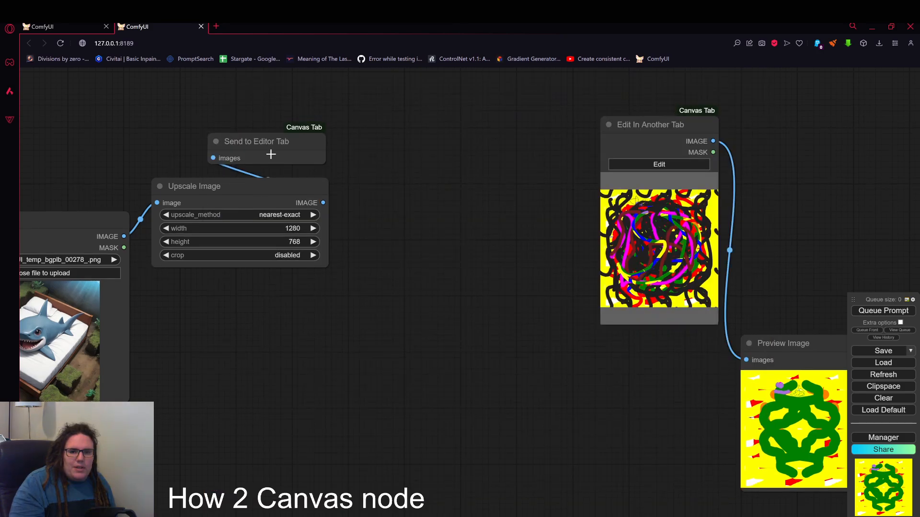
{"action": "left_click_drag", "start_coordinate": [268, 151], "coordinate": [232, 151]}
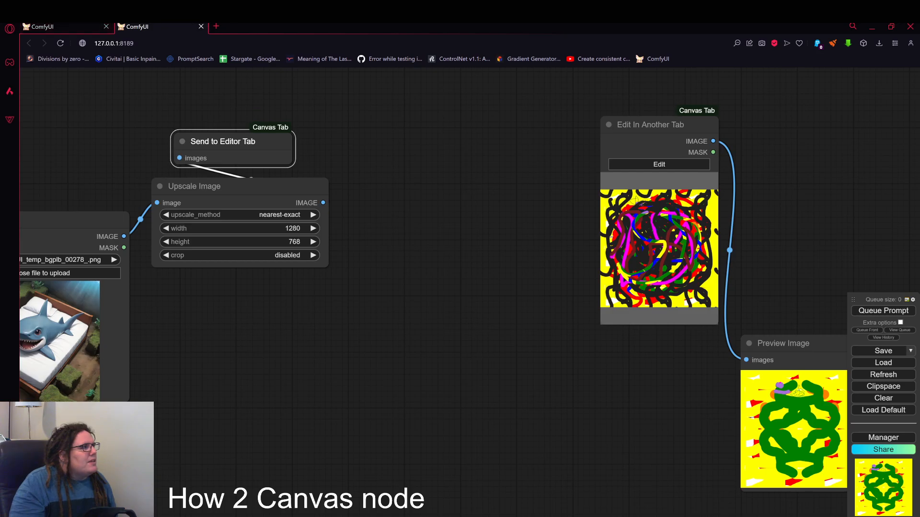
{"action": "key", "text": "alt+Tab"}
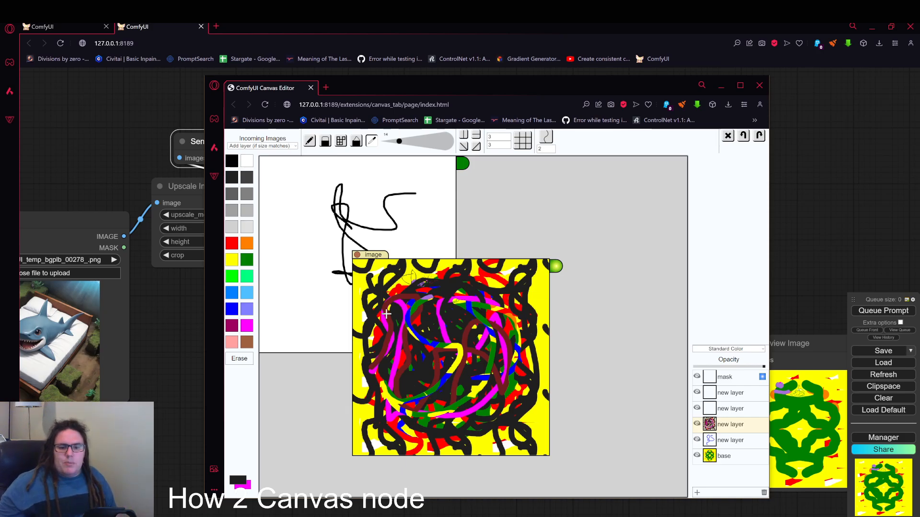
Make the white scribble image the active one to view its layers and reactivate the multi-layer image.
{"action": "left_click", "coordinate": [463, 165]}
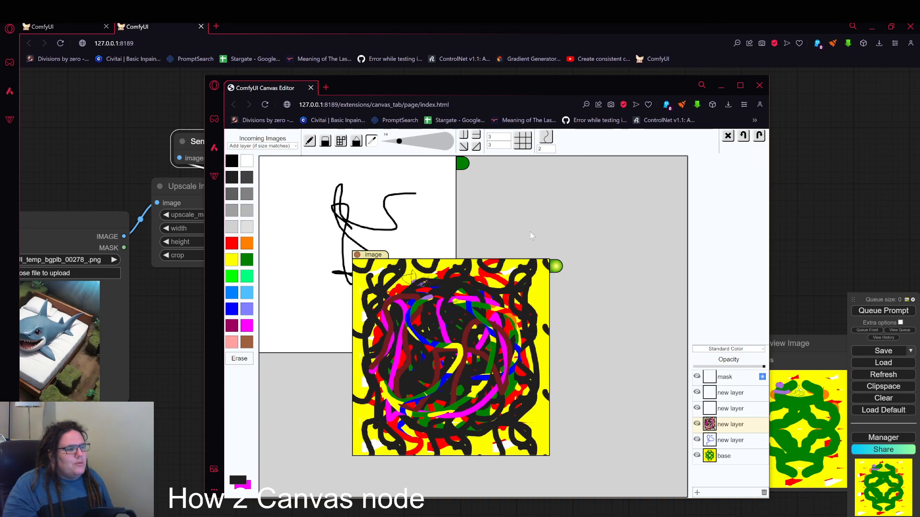
{"action": "left_click", "coordinate": [462, 162]}
{"action": "left_click", "coordinate": [556, 267]}
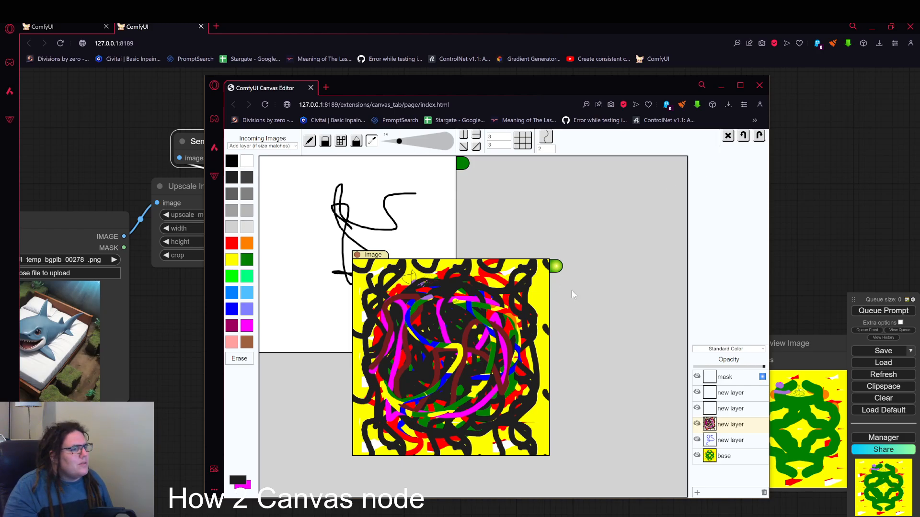
{"action": "left_click", "coordinate": [461, 164]}
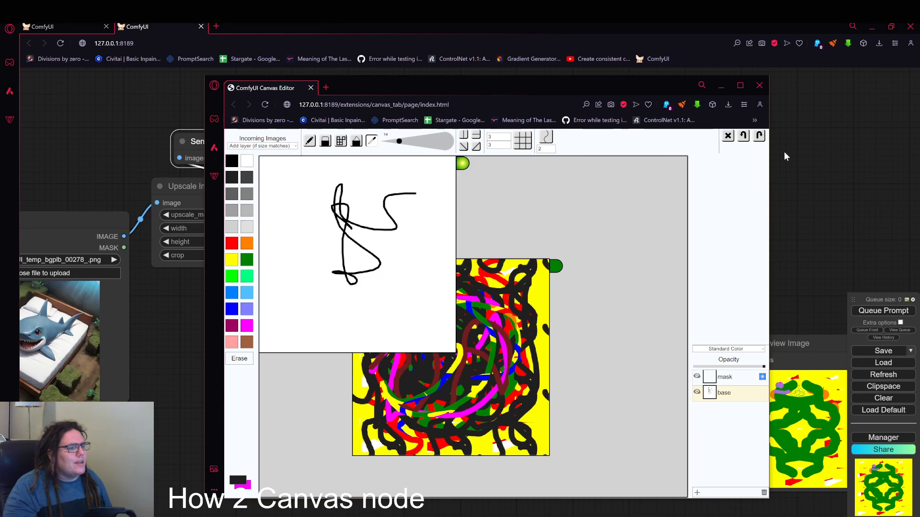
{"action": "left_click", "coordinate": [554, 266]}
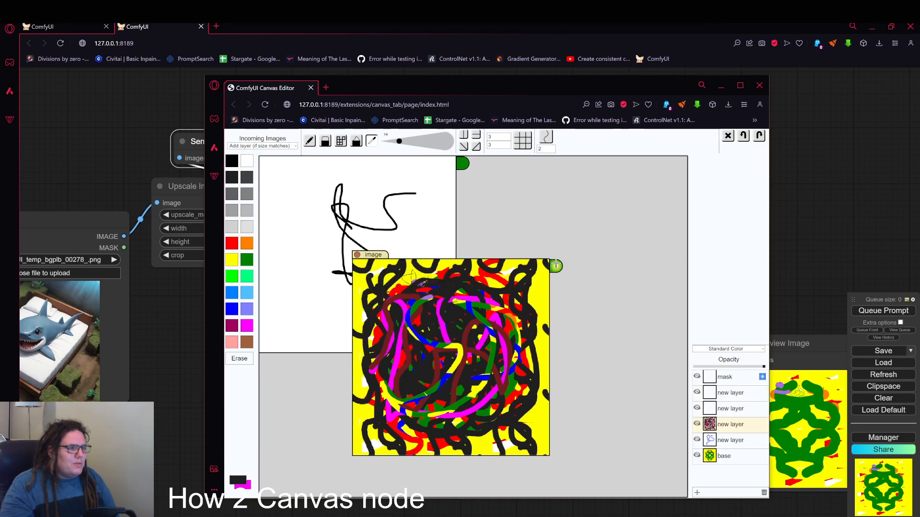
Set the Incoming Images mode to Create new Image and change it to Ignore.
{"action": "left_click", "coordinate": [290, 148]}
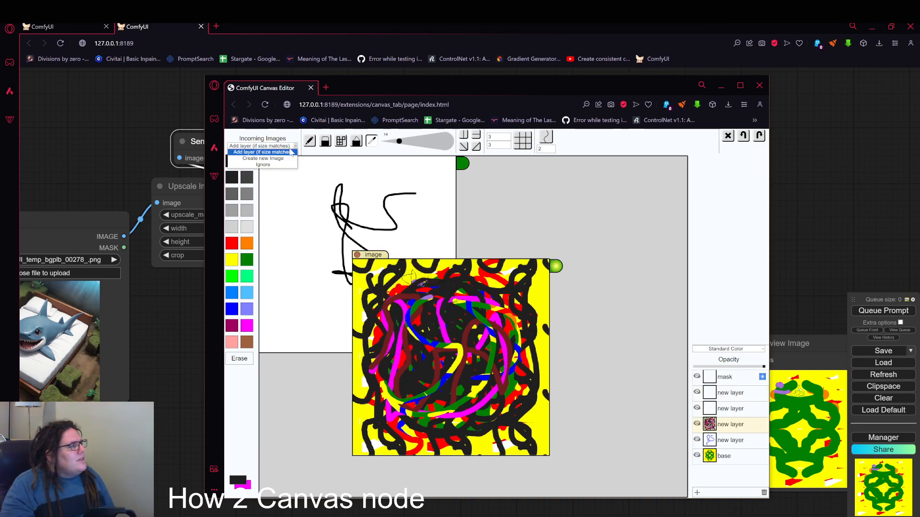
{"action": "left_click", "coordinate": [283, 160]}
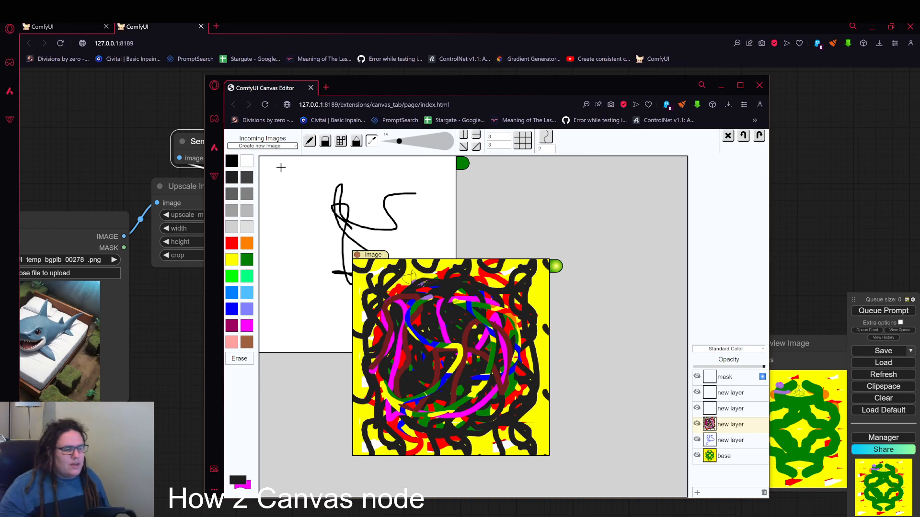
{"action": "left_click", "coordinate": [294, 146]}
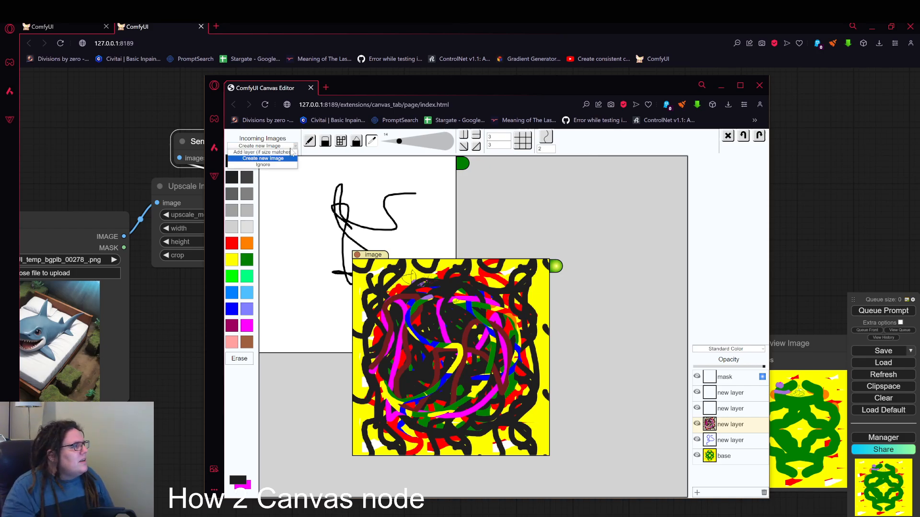
{"action": "left_click", "coordinate": [266, 164]}
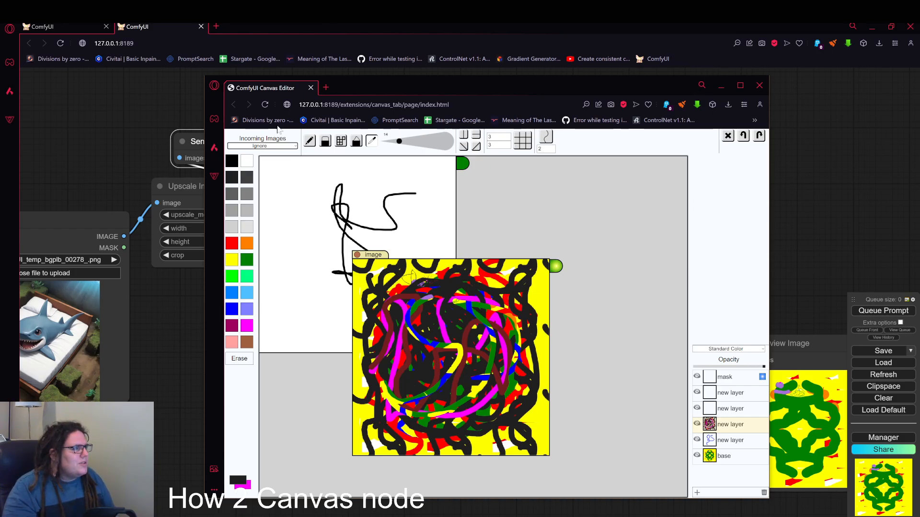
Return to the ComfyUI workflow and move the Edit In Another Tab node closer to the Upscale Image node.
{"action": "left_click", "coordinate": [724, 86]}
{"action": "scroll", "coordinate": [527, 288], "scroll_direction": "down", "scroll_amount": 3}
{"action": "left_click_drag", "start_coordinate": [505, 295], "coordinate": [493, 308]}
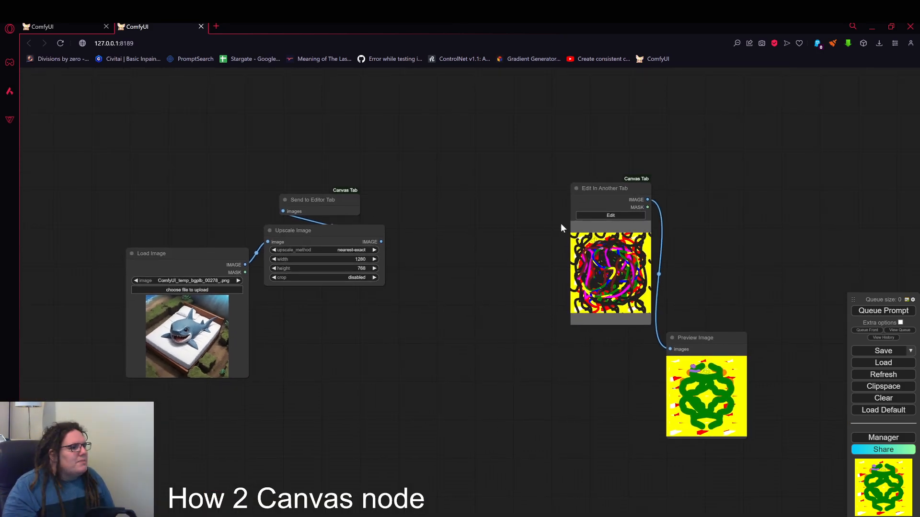
{"action": "left_click_drag", "start_coordinate": [614, 187], "coordinate": [543, 203]}
Place the Send to Editor Tab node below Upscale Image and raise the Load Image node level with Upscale Image.
{"action": "left_click_drag", "start_coordinate": [444, 214], "coordinate": [461, 211]}
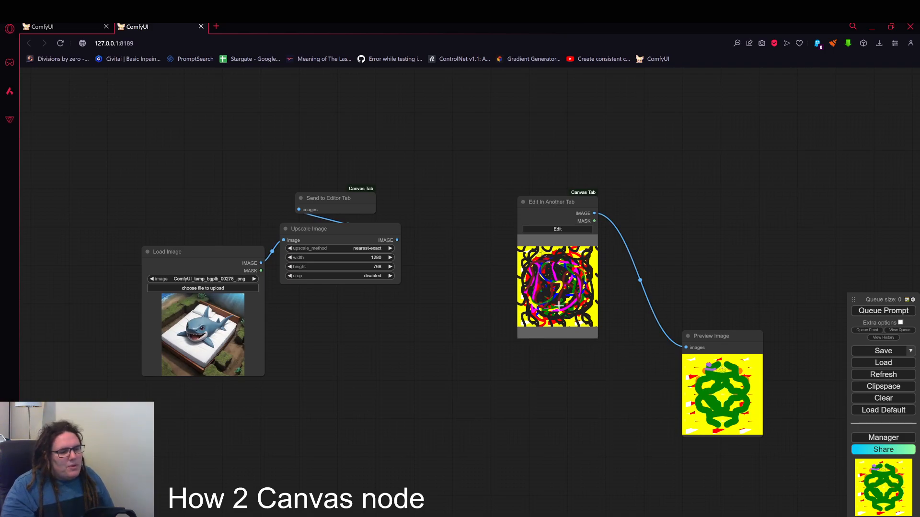
{"action": "left_click_drag", "start_coordinate": [453, 303], "coordinate": [481, 314]}
{"action": "scroll", "coordinate": [460, 278], "scroll_direction": "up", "scroll_amount": 2}
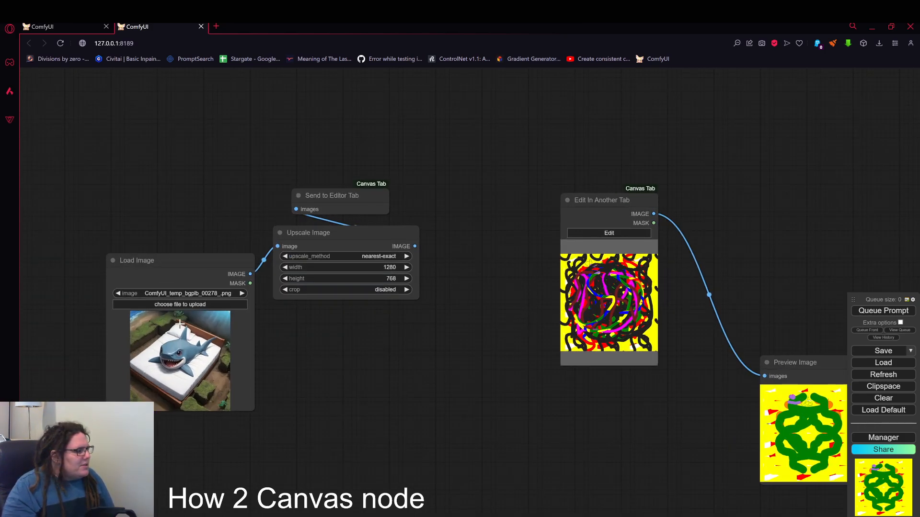
{"action": "left_click_drag", "start_coordinate": [331, 203], "coordinate": [373, 337]}
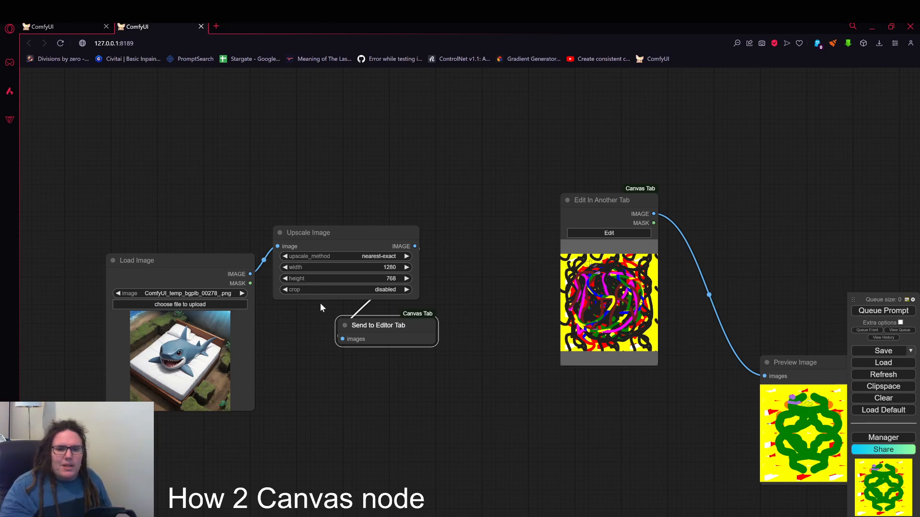
{"action": "left_click_drag", "start_coordinate": [162, 275], "coordinate": [163, 252]}
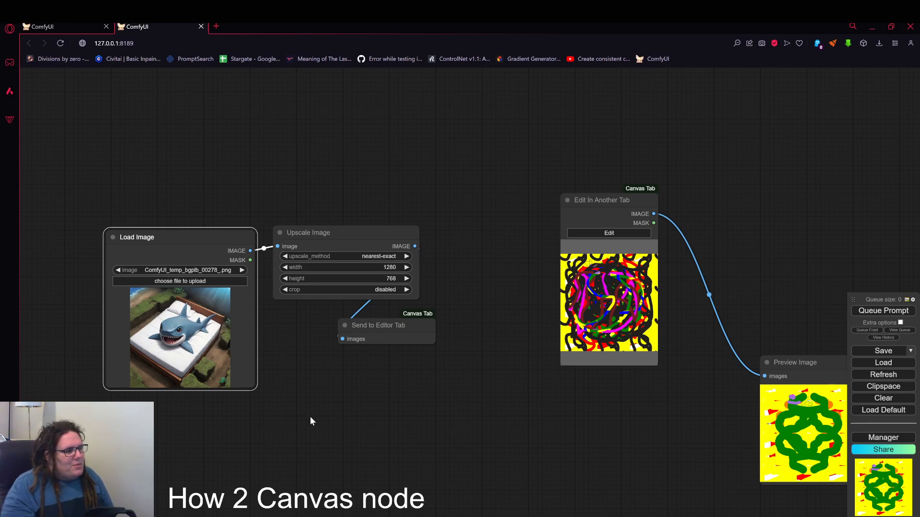
{"action": "left_click_drag", "start_coordinate": [369, 328], "coordinate": [407, 367]}
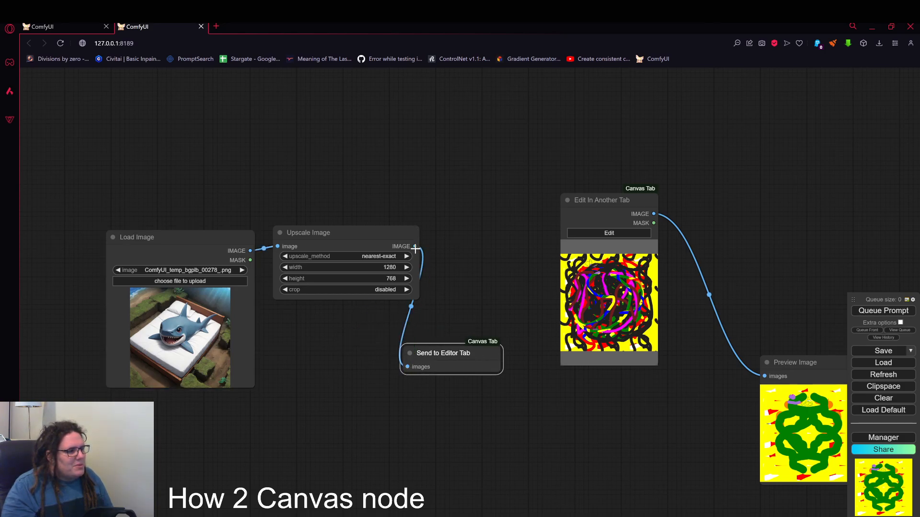
{"action": "left_click_drag", "start_coordinate": [415, 246], "coordinate": [431, 260]}
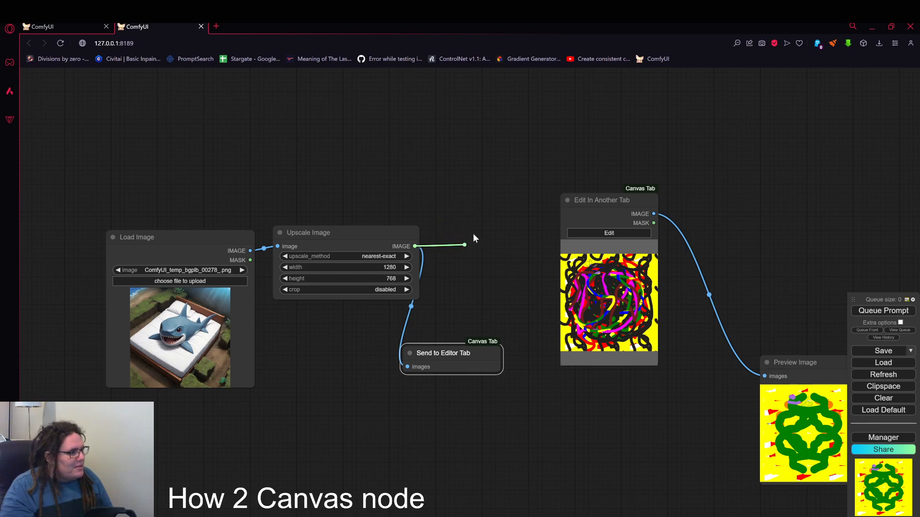
{"action": "left_click_drag", "start_coordinate": [473, 234], "coordinate": [456, 285]}
{"action": "left_click", "coordinate": [443, 223]}
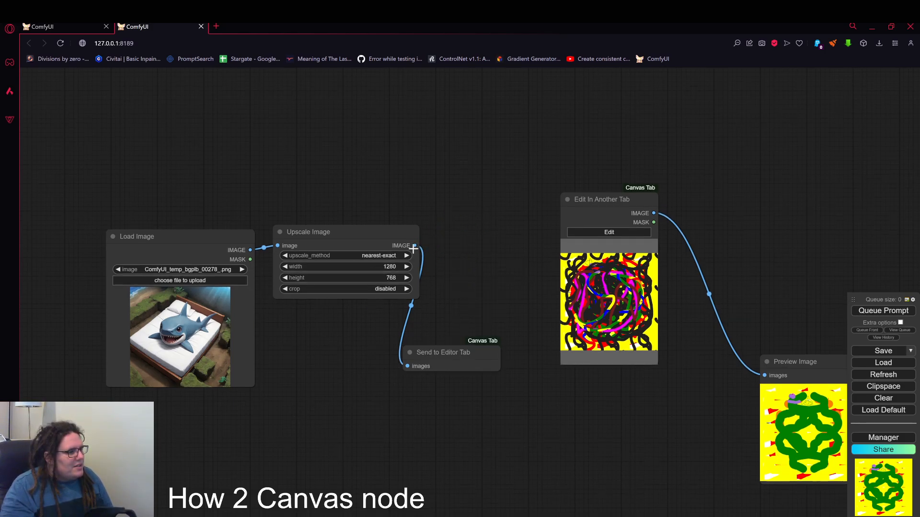
{"action": "mouse_move", "coordinate": [412, 240]}
{"action": "left_mouse_down"}
{"action": "mouse_move", "coordinate": [440, 233]}
{"action": "mouse_move", "coordinate": [412, 241]}
{"action": "left_mouse_up"}
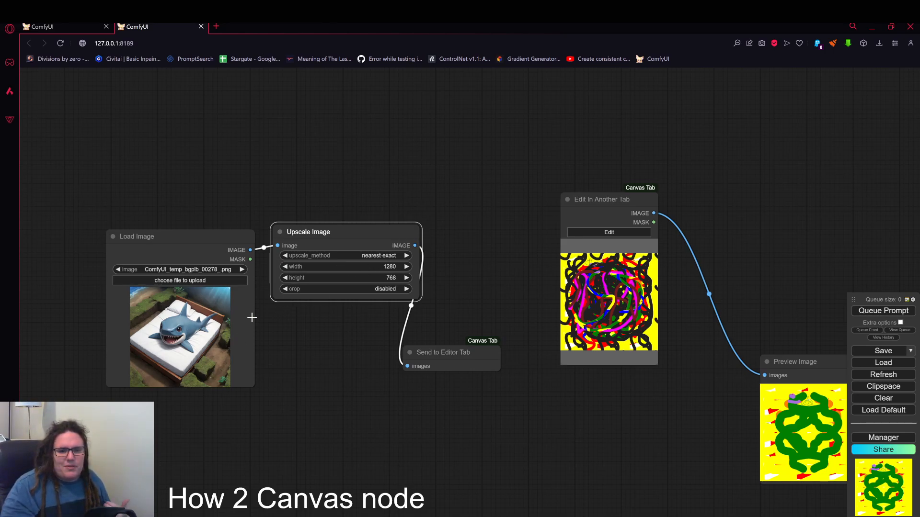
Tuck the Send to Editor Tab node directly under Upscale Image and queue the prompt.
{"action": "left_click_drag", "start_coordinate": [452, 356], "coordinate": [374, 319]}
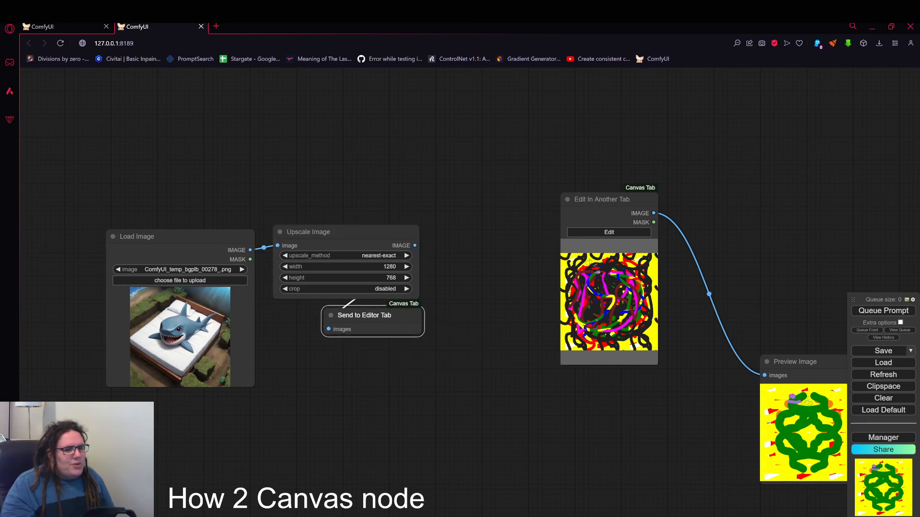
{"action": "left_click", "coordinate": [878, 311]}
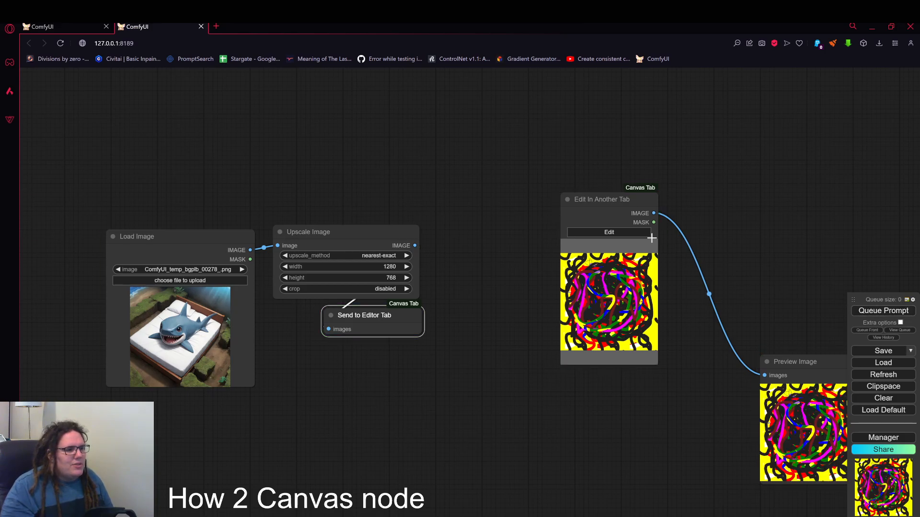
Open the canvas editor from the Edit In Another Tab node and set Incoming Images to Add layer (if size matches).
{"action": "left_click", "coordinate": [609, 232]}
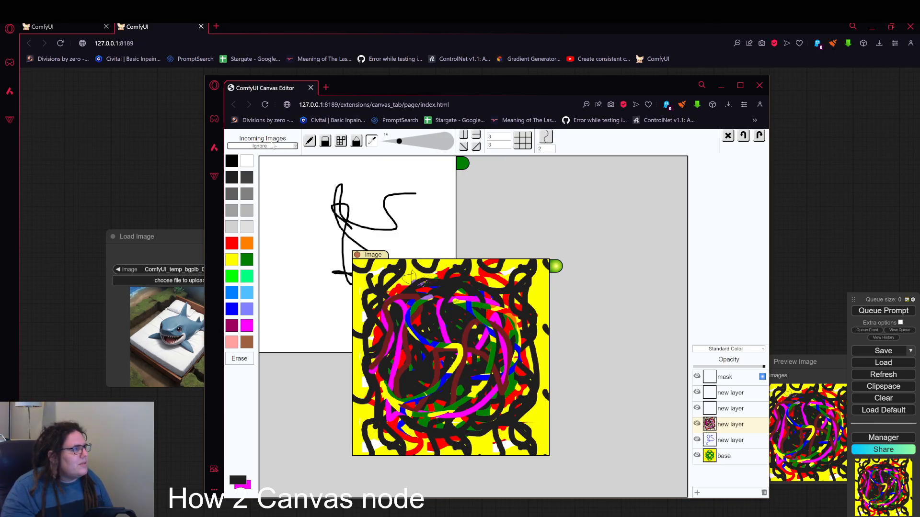
{"action": "left_click", "coordinate": [288, 146]}
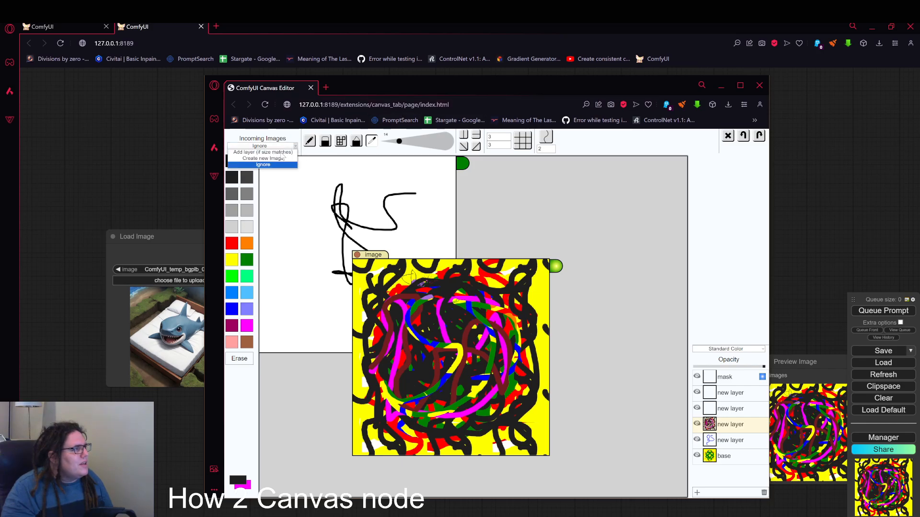
{"action": "left_click", "coordinate": [250, 153]}
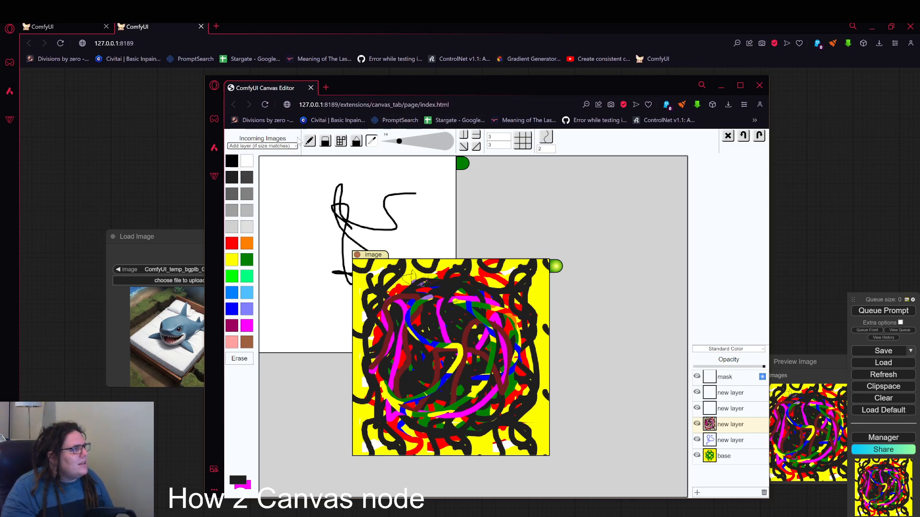
Load ComfyUI_temp_exgja_00042_.png in the Load Image node and queue the prompt to send it to the canvas editor.
{"action": "left_click", "coordinate": [153, 184]}
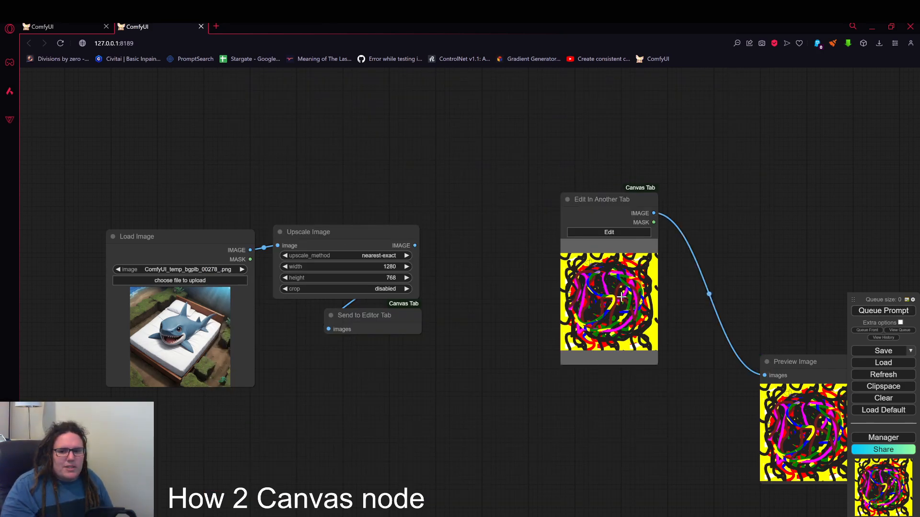
{"action": "left_click", "coordinate": [608, 232]}
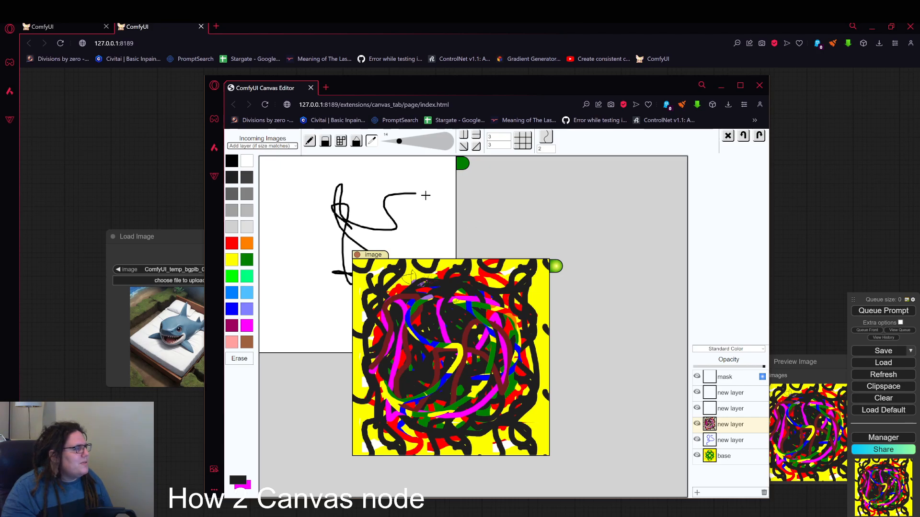
{"action": "left_click", "coordinate": [170, 272]}
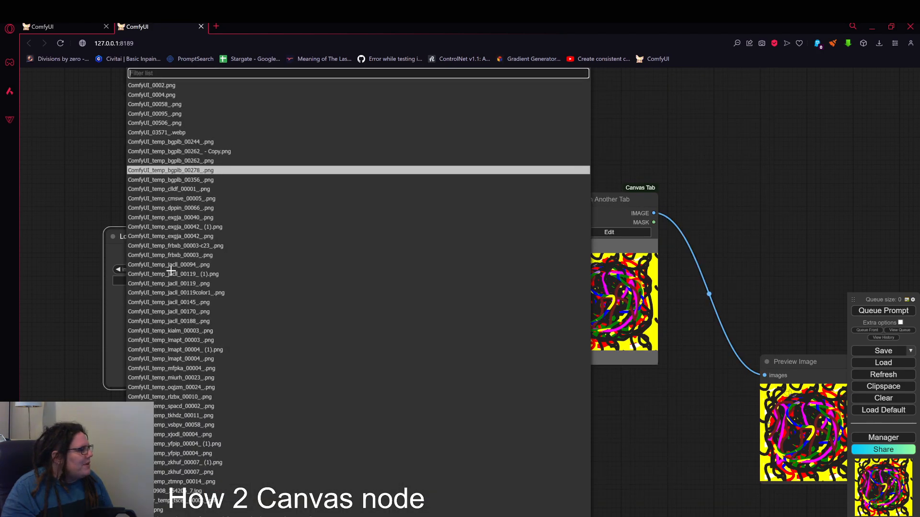
{"action": "left_click", "coordinate": [177, 236]}
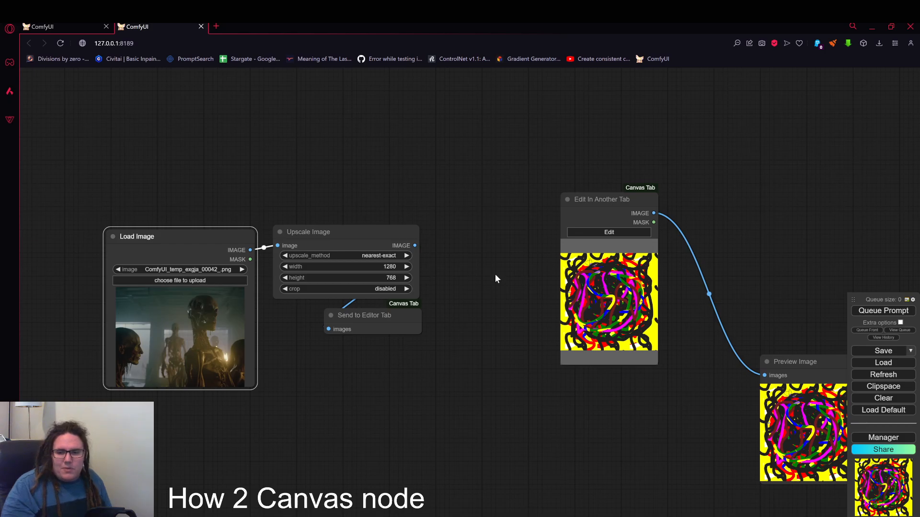
{"action": "left_click", "coordinate": [876, 312]}
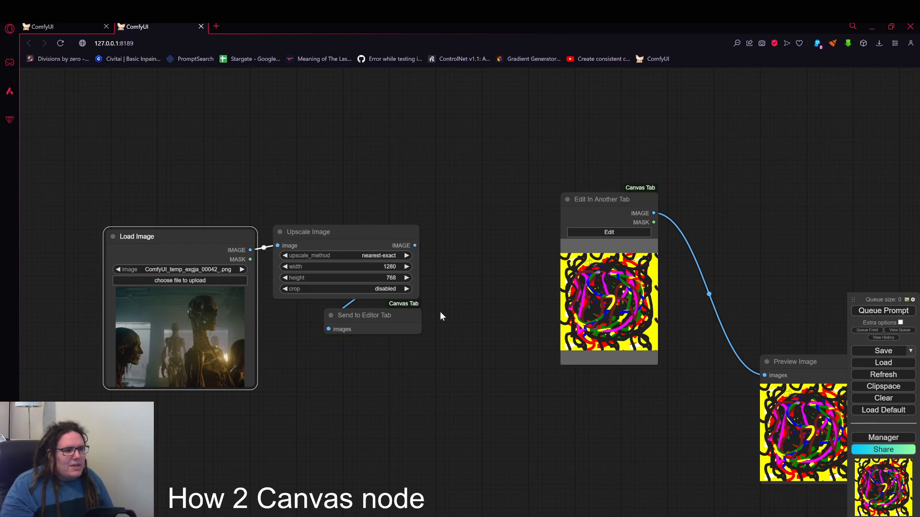
Open the canvas editor from the Edit In Another Tab node, enlarge the incoming image and move it over the colourful scribble image.
{"action": "left_click", "coordinate": [595, 233]}
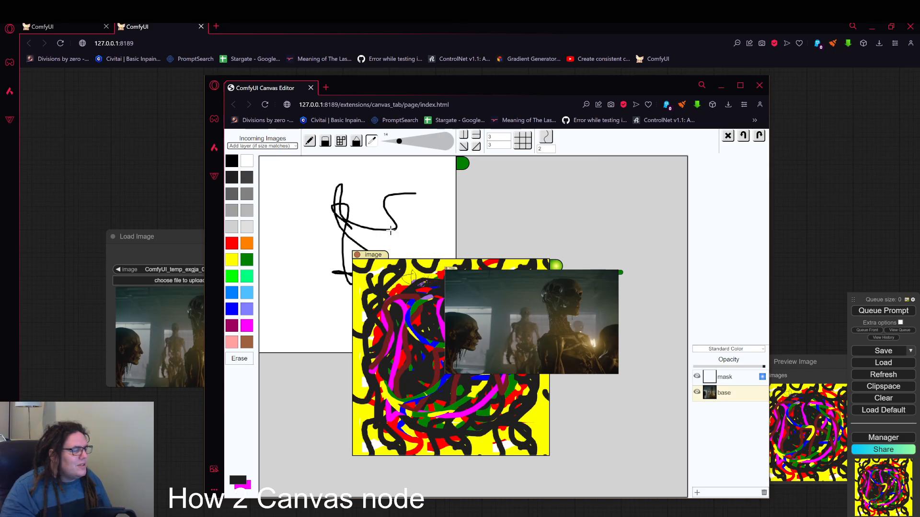
{"action": "scroll", "coordinate": [531, 357], "scroll_direction": "up", "scroll_amount": 4}
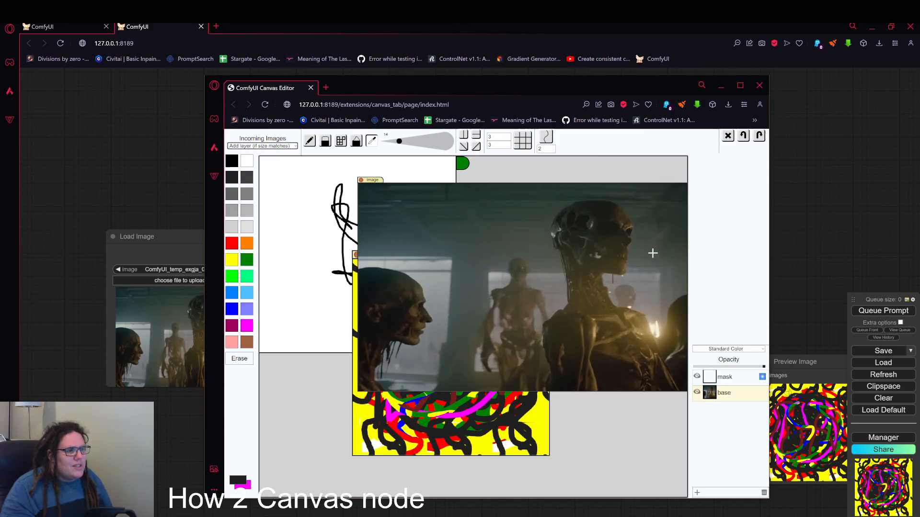
{"action": "scroll", "coordinate": [635, 256], "scroll_direction": "down", "scroll_amount": 2}
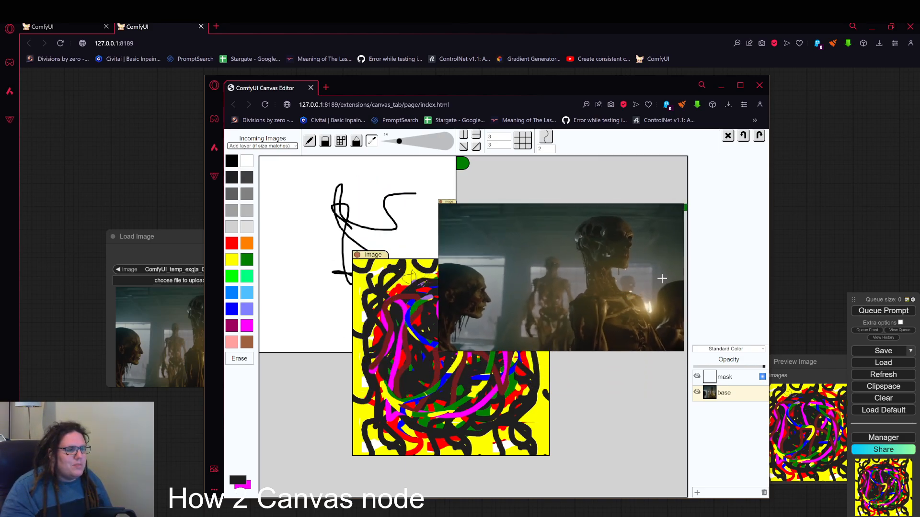
{"action": "mouse_move", "coordinate": [628, 275]}
{"action": "left_mouse_down"}
{"action": "mouse_move", "coordinate": [558, 326]}
{"action": "mouse_move", "coordinate": [567, 346]}
{"action": "left_mouse_up"}
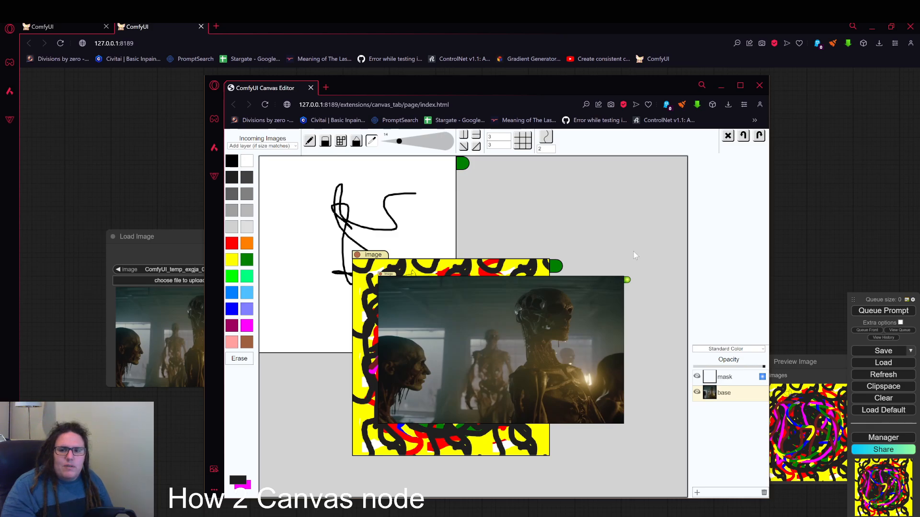
Return to the workflow, reopen the canvas editor and set Incoming Images to Create new image.
{"action": "left_click", "coordinate": [797, 173]}
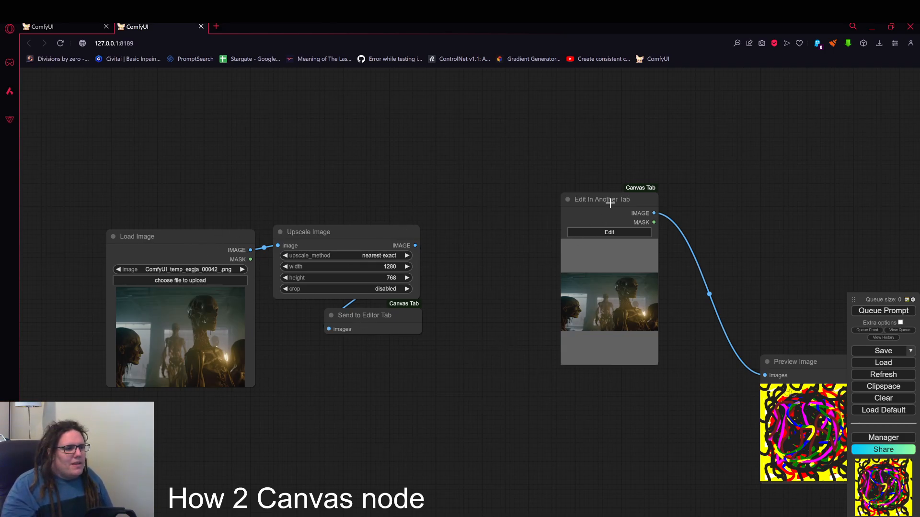
{"action": "left_click", "coordinate": [606, 233]}
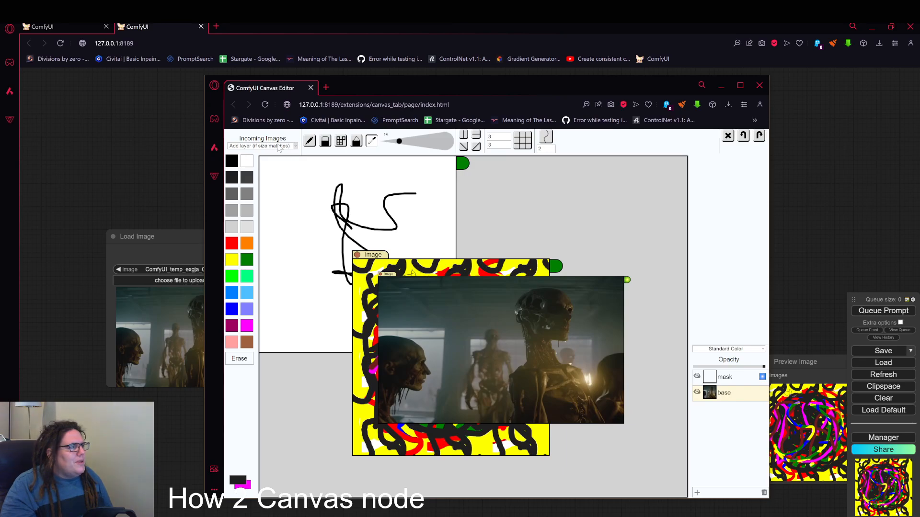
{"action": "left_click", "coordinate": [281, 146]}
{"action": "left_click", "coordinate": [265, 159]}
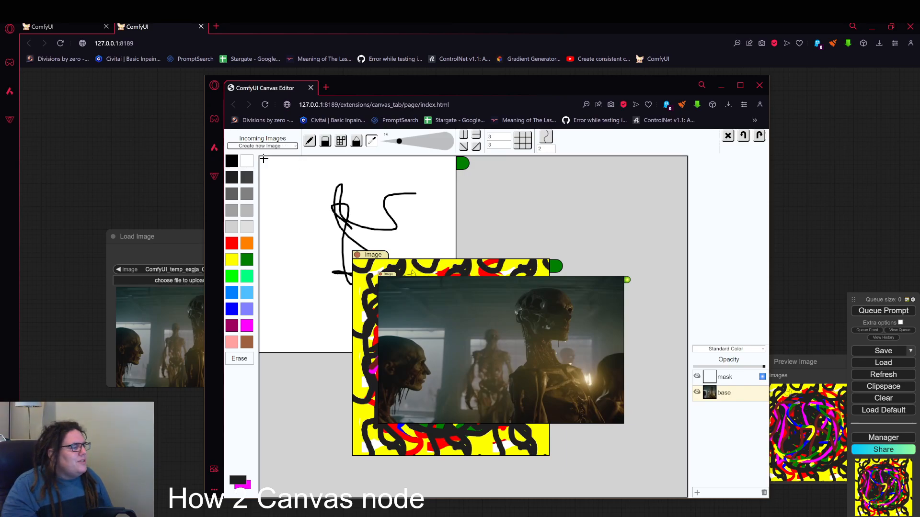
Switch the Load Image node to ComfyUI_temp_jacll_00094_.png and queue the prompt.
{"action": "left_click", "coordinate": [180, 239]}
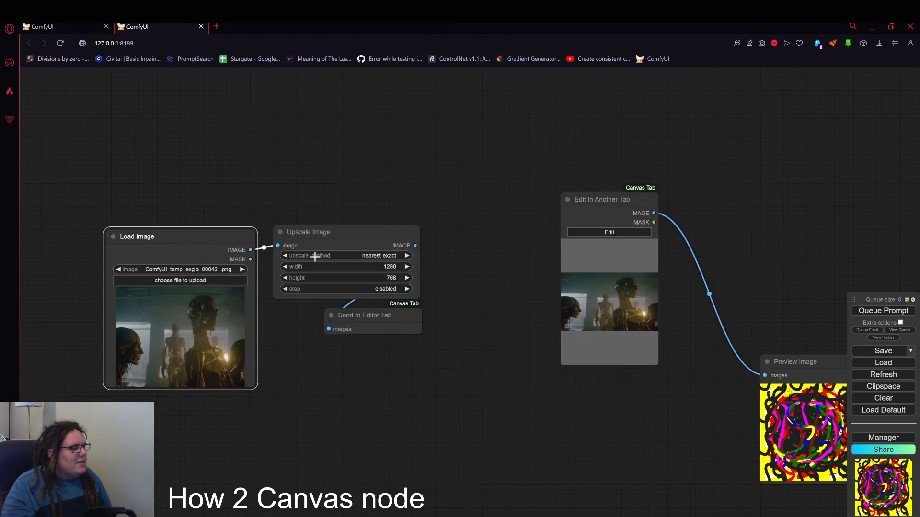
{"action": "left_click", "coordinate": [192, 269]}
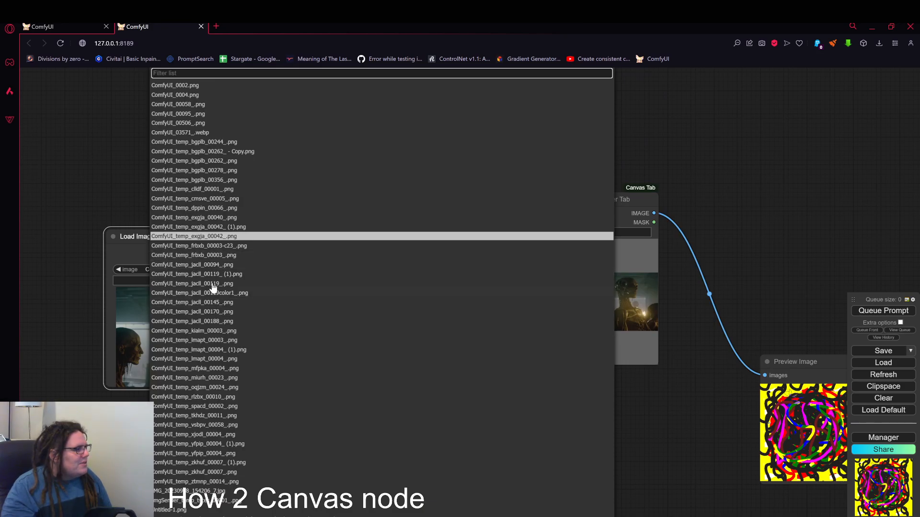
{"action": "left_click", "coordinate": [211, 264]}
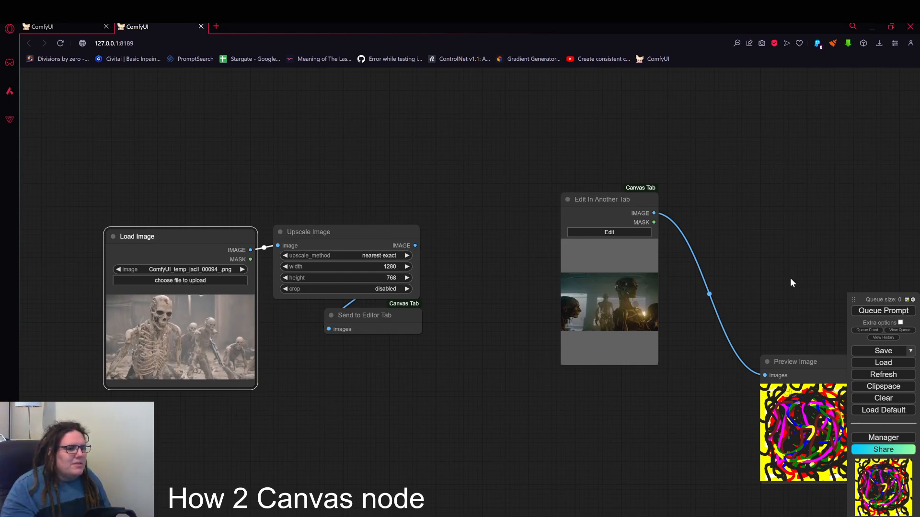
{"action": "left_click", "coordinate": [883, 312]}
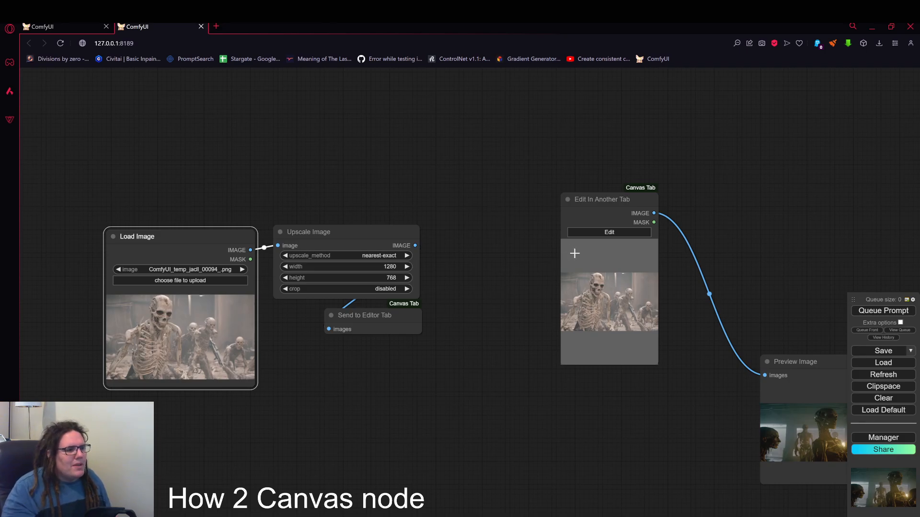
Open the canvas editor from the Edit In Another Tab node and scale down the incoming skeleton image.
{"action": "left_click", "coordinate": [597, 232]}
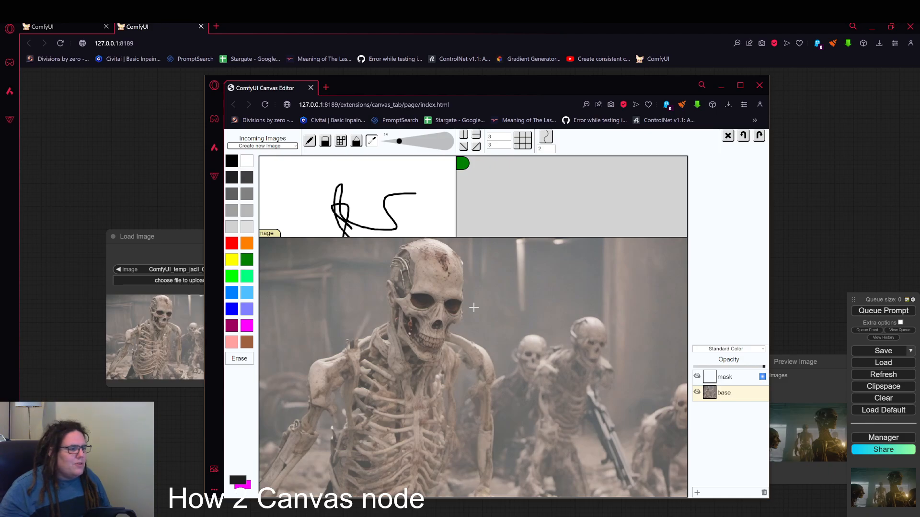
{"action": "scroll", "coordinate": [526, 283], "scroll_direction": "down", "scroll_amount": 5}
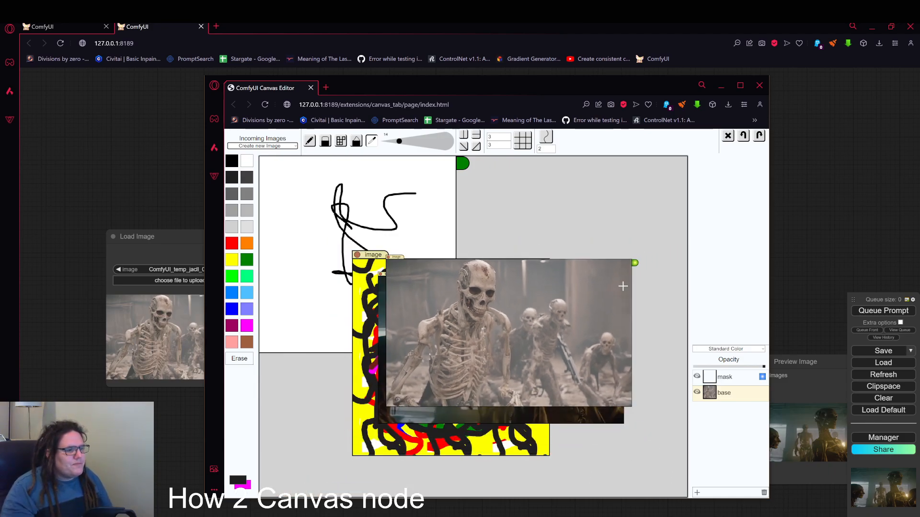